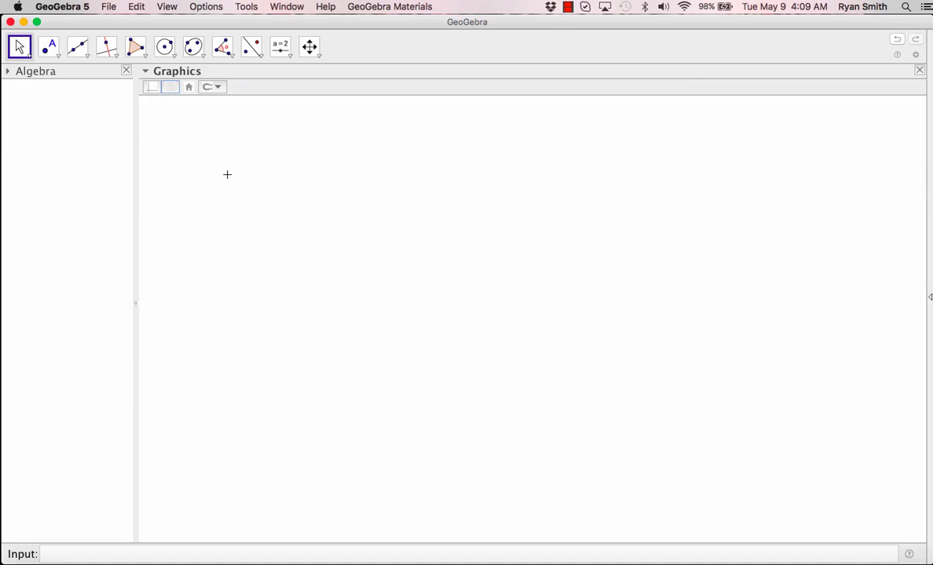
- Draw a roughly right-angled triangle ABC from three segments, with legs AB about 2.96 and BC about 2.86 long
{"action": "left_click", "coordinate": [86, 56]}
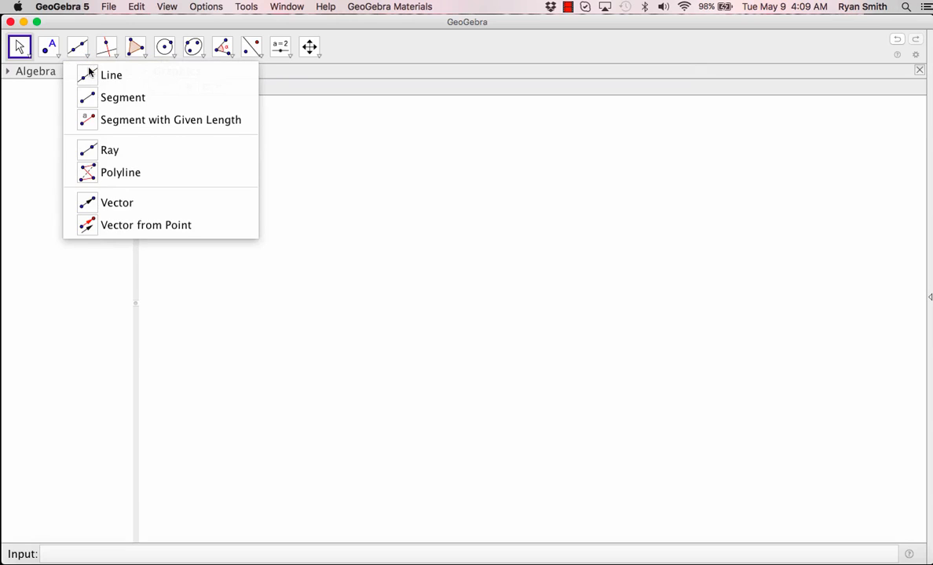
{"action": "left_click", "coordinate": [88, 98]}
{"action": "left_click", "coordinate": [237, 176]}
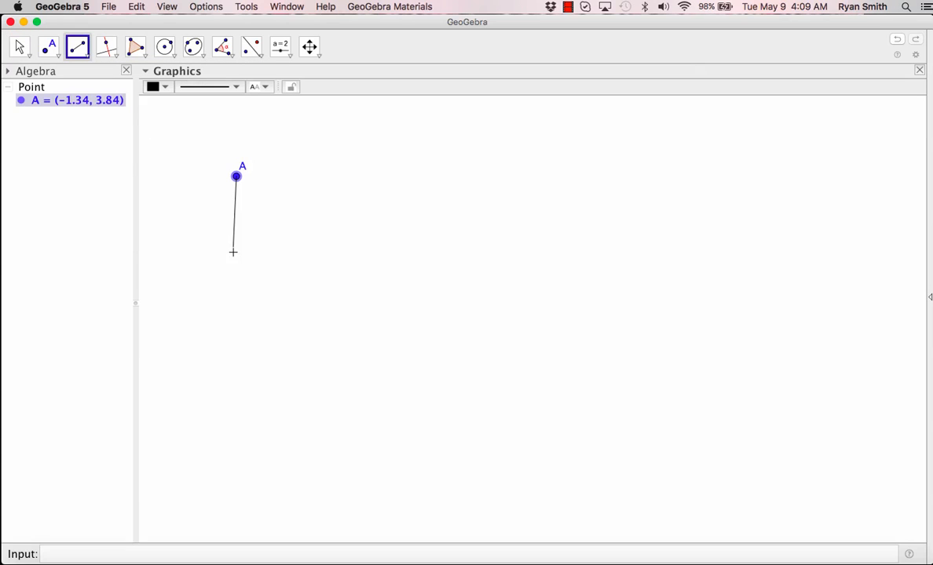
{"action": "left_click", "coordinate": [237, 272]}
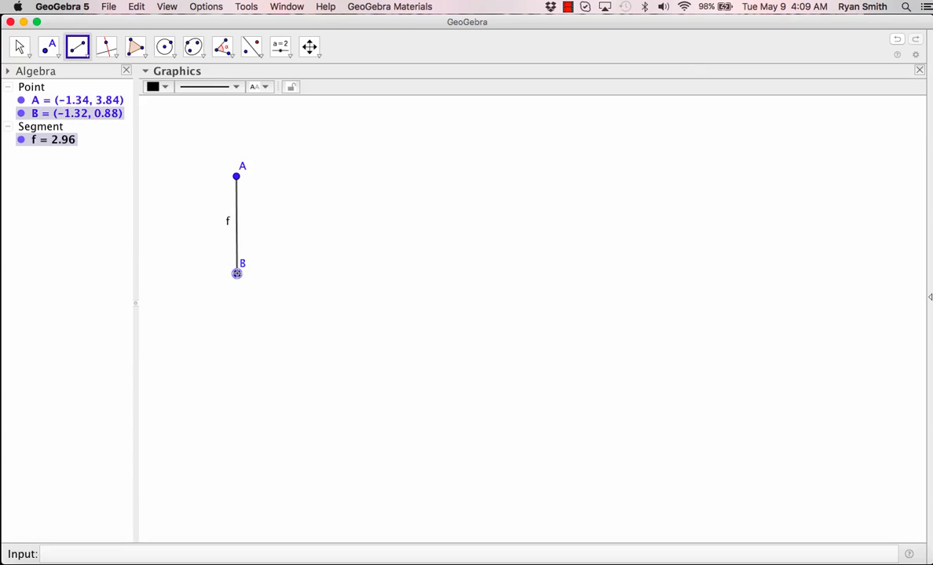
{"action": "left_click", "coordinate": [236, 273]}
{"action": "left_click", "coordinate": [332, 274]}
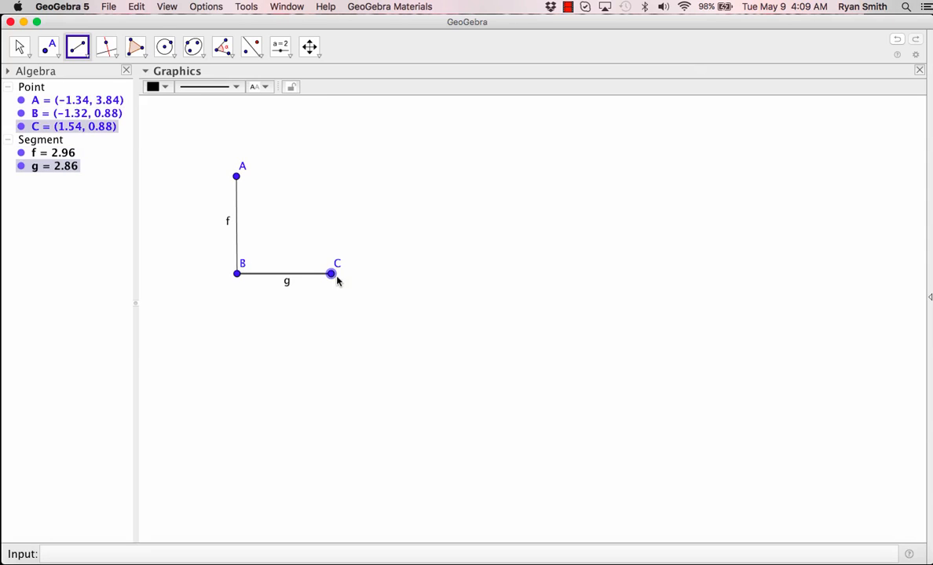
{"action": "left_click", "coordinate": [332, 275]}
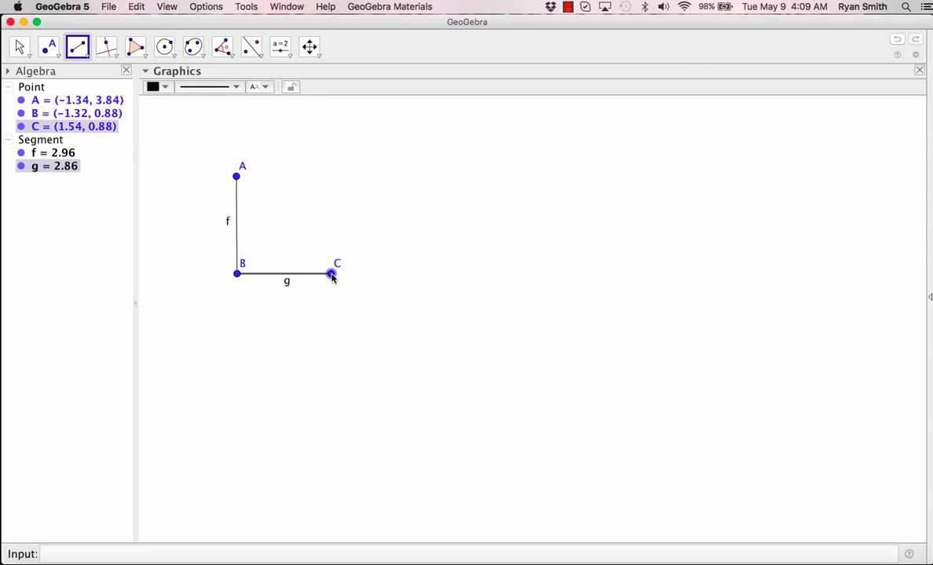
{"action": "left_click", "coordinate": [237, 178]}
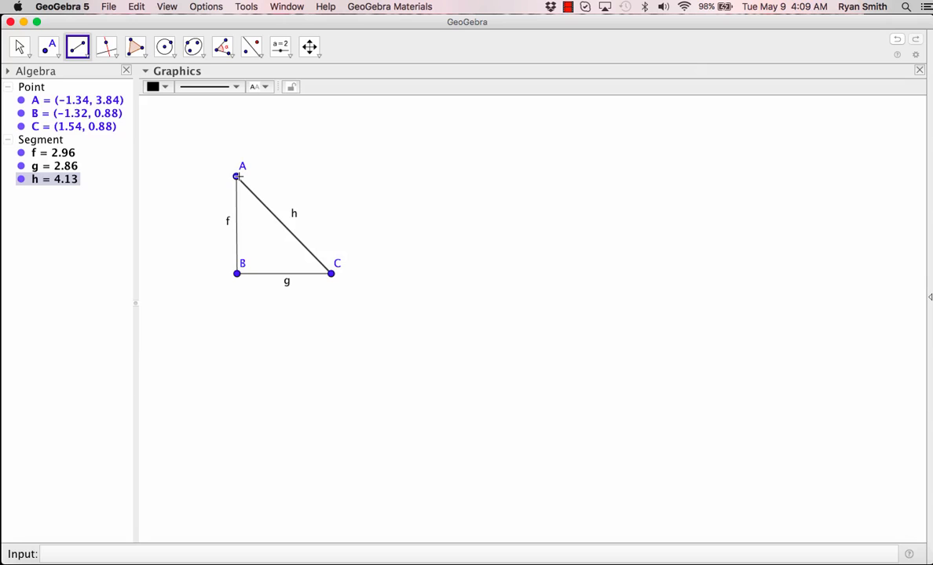
- Measure the angle at vertex B of the triangle, between points C and A
{"action": "left_click", "coordinate": [229, 53]}
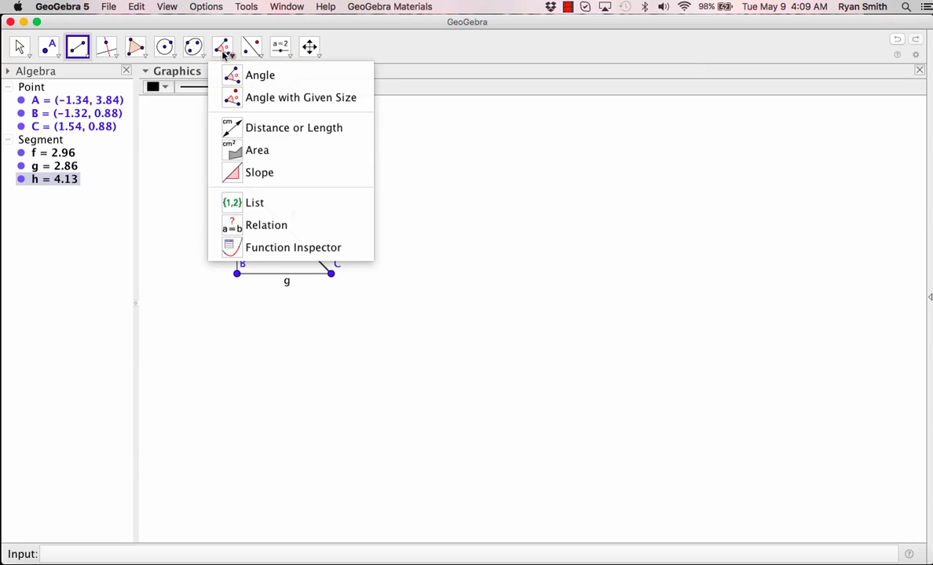
{"action": "left_click", "coordinate": [229, 76]}
{"action": "left_click", "coordinate": [330, 273]}
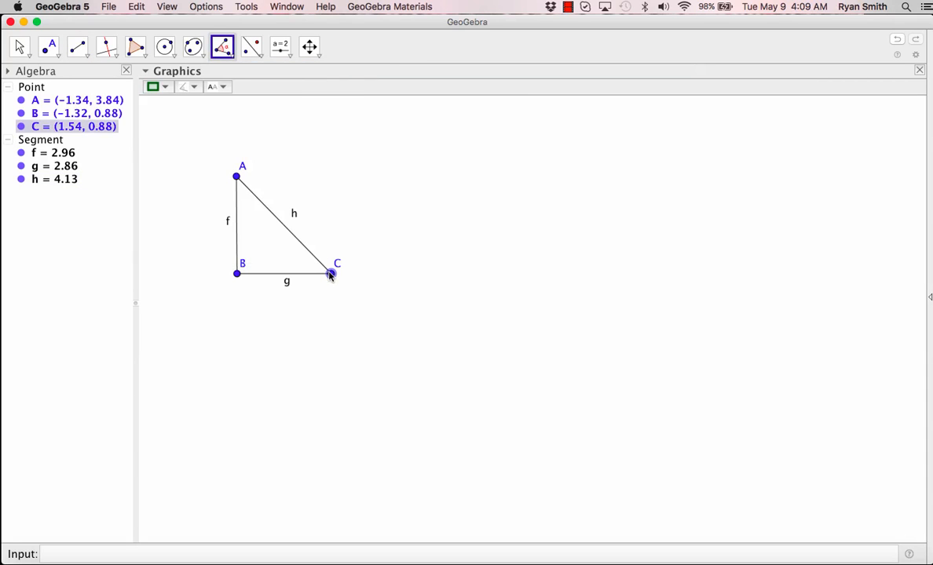
{"action": "left_click", "coordinate": [237, 273]}
{"action": "left_click", "coordinate": [237, 177]}
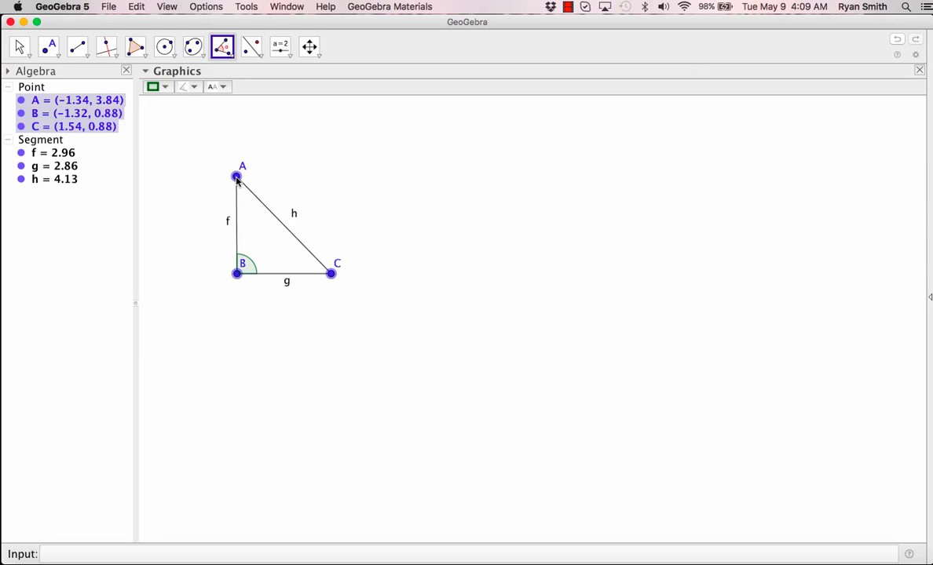
{"action": "left_click", "coordinate": [238, 177]}
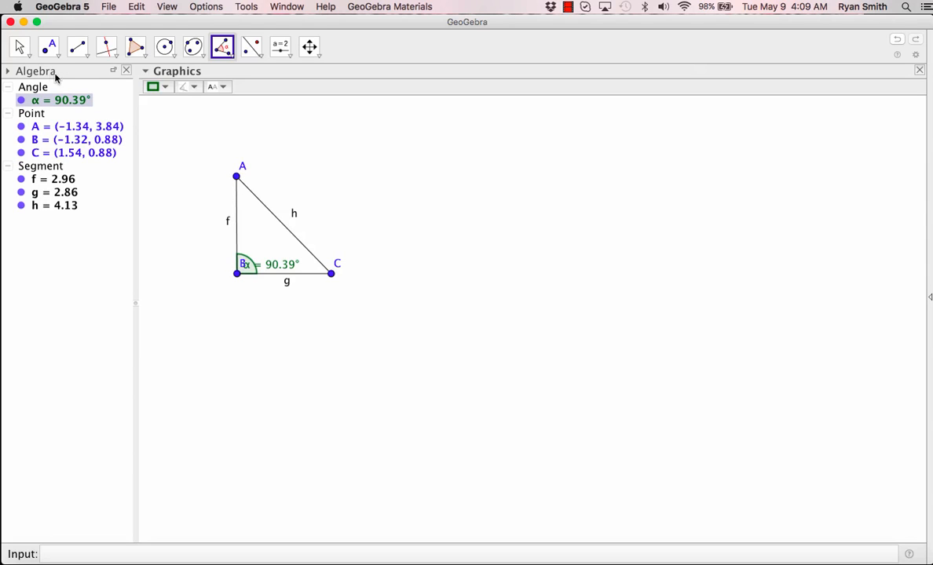
- Move point A straight above B to make the angle at B 90°, and delete the whole triangle
{"action": "left_click", "coordinate": [19, 47]}
{"action": "left_click_drag", "start_coordinate": [237, 179], "coordinate": [238, 182]}
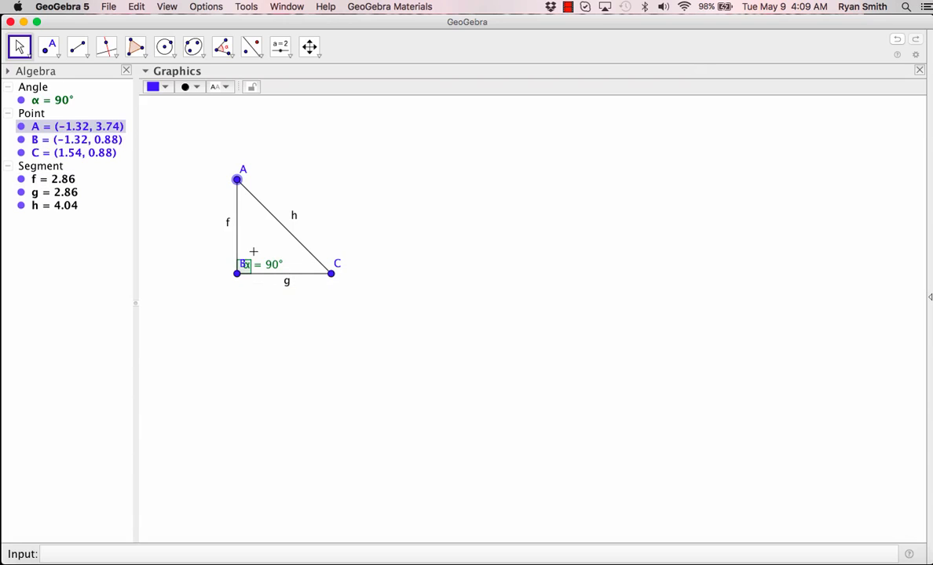
{"action": "left_click_drag", "start_coordinate": [201, 128], "coordinate": [361, 301]}
{"action": "key", "text": "Delete"}
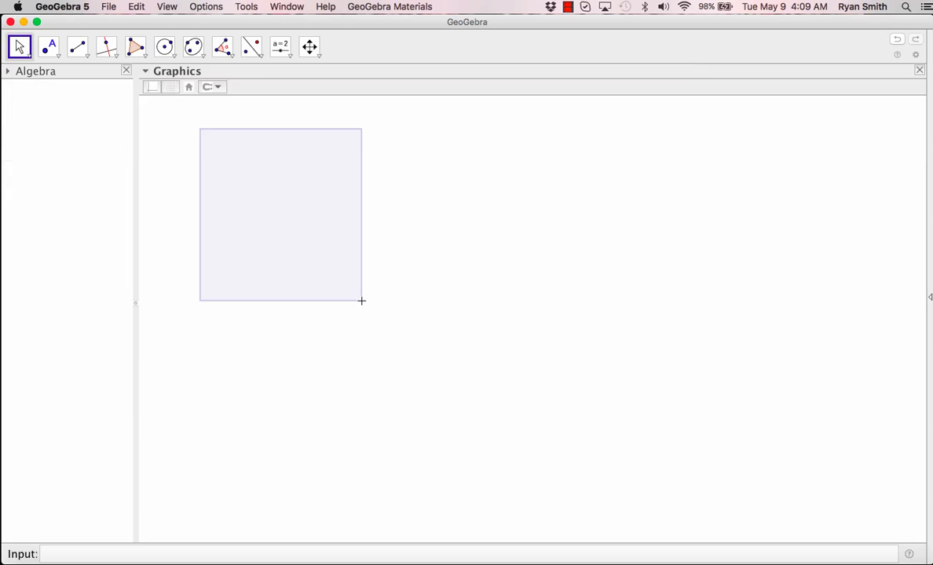
- Draw a nearly horizontal segment AB about 2.92 long and construct a perpendicular line to it through A
{"action": "left_click", "coordinate": [77, 49]}
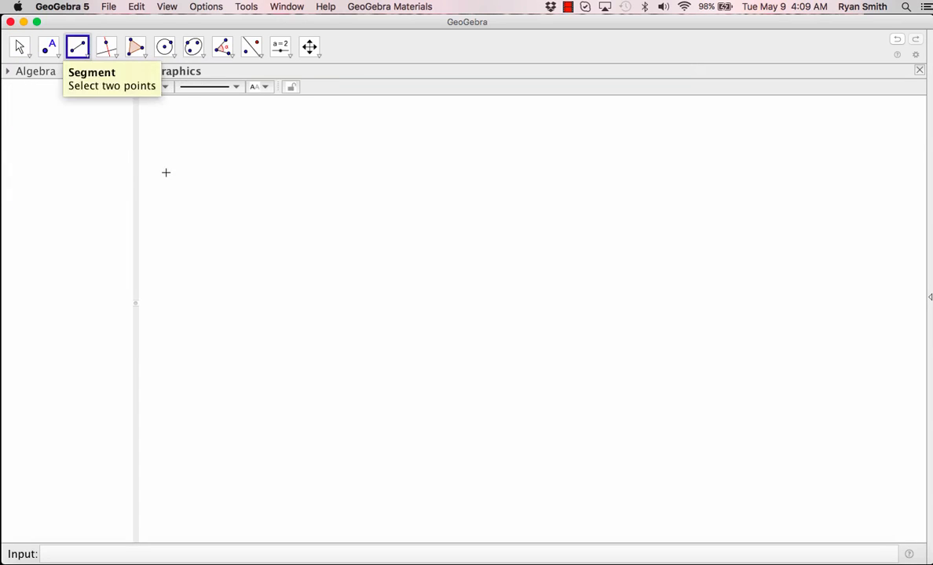
{"action": "left_click", "coordinate": [208, 267]}
{"action": "left_click", "coordinate": [305, 266]}
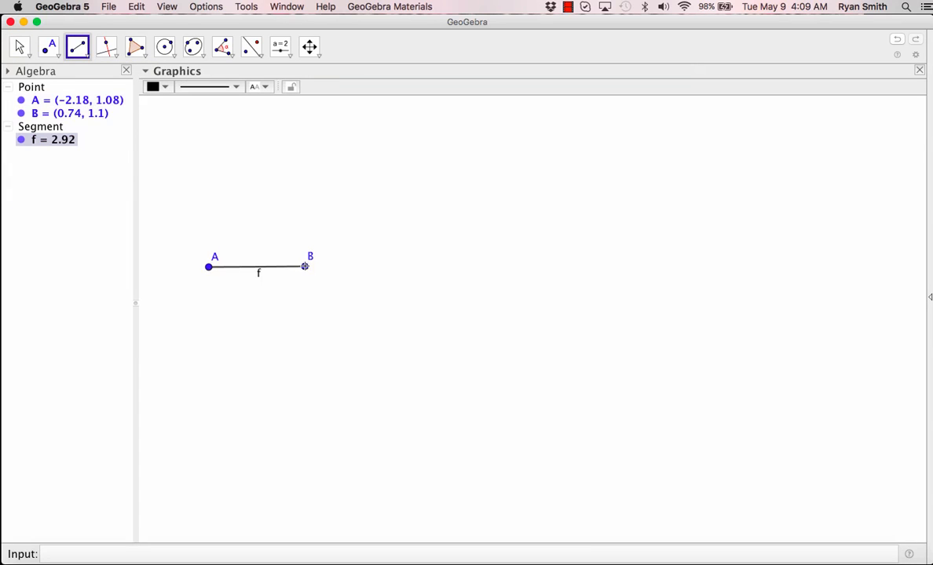
{"action": "left_click", "coordinate": [107, 55]}
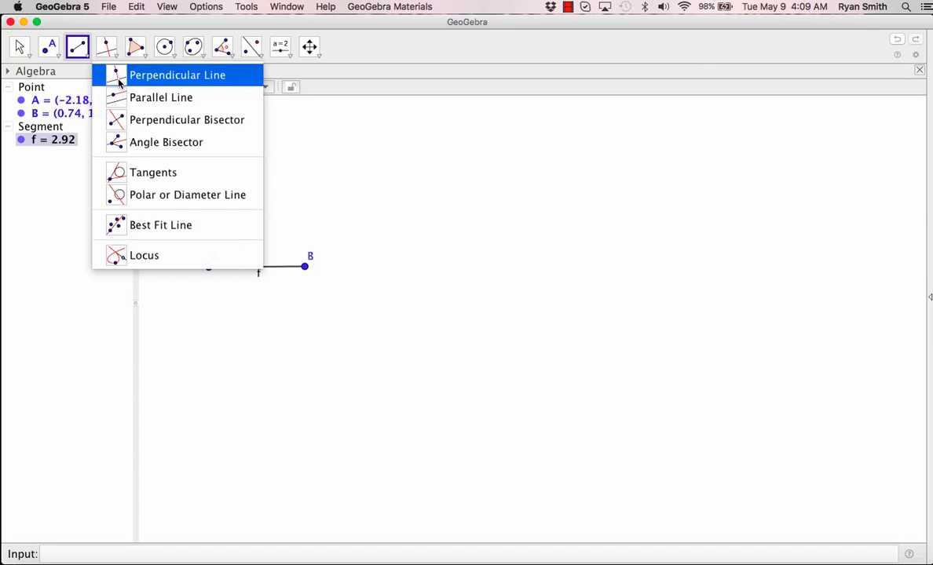
{"action": "left_click", "coordinate": [157, 74]}
{"action": "left_click", "coordinate": [208, 267]}
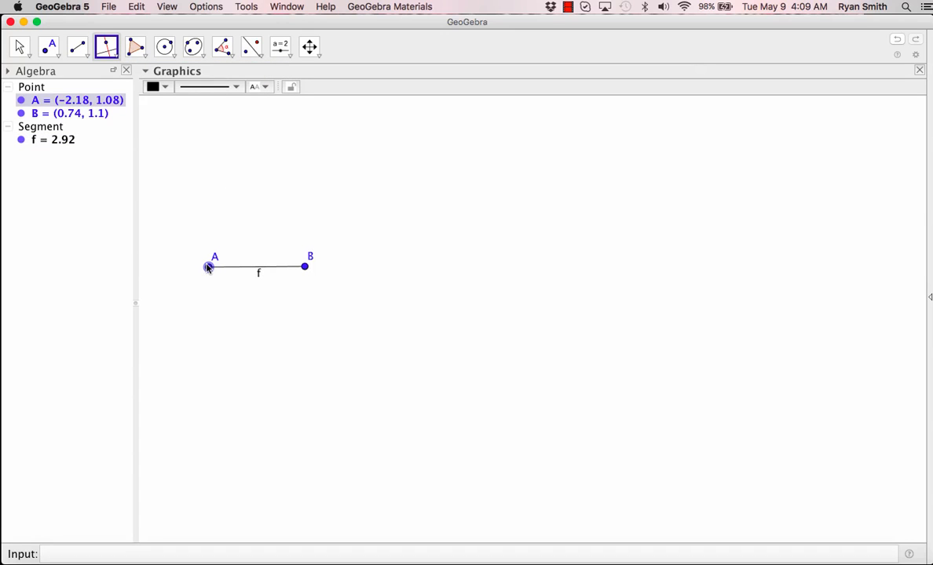
{"action": "left_click", "coordinate": [226, 267]}
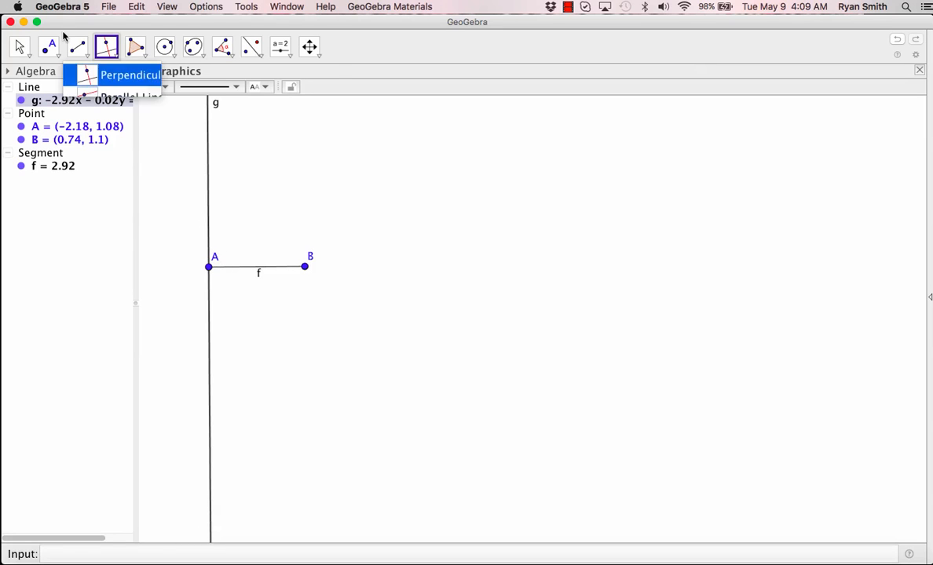
- Place point C on the perpendicular line above A and slide it to about (-2.2, 3.36)
{"action": "left_click", "coordinate": [54, 53]}
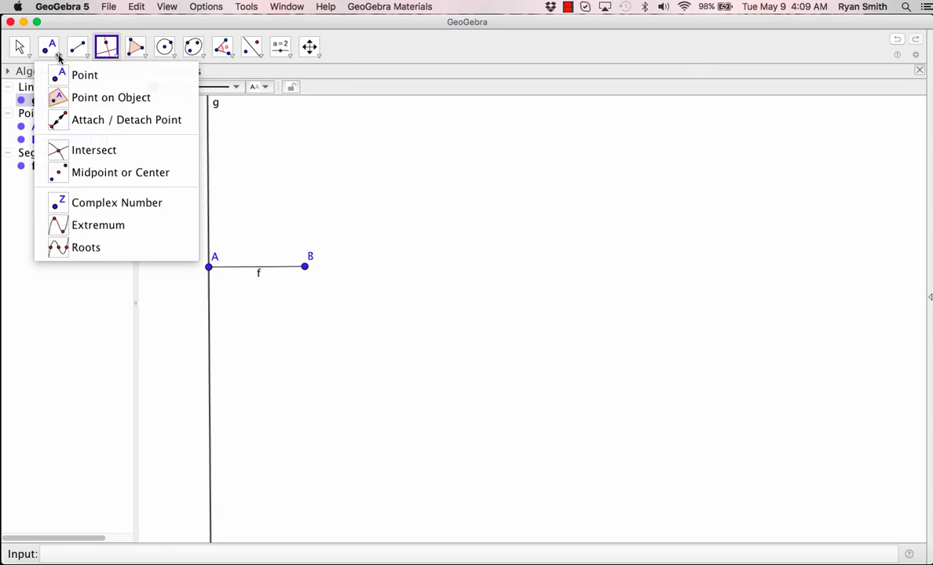
{"action": "left_click", "coordinate": [84, 98]}
{"action": "left_click", "coordinate": [208, 152]}
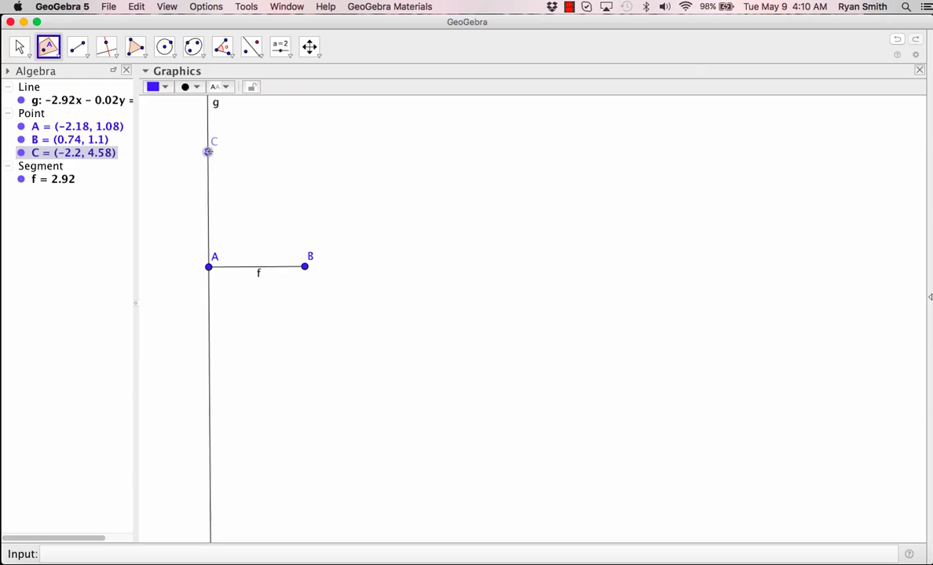
{"action": "left_click", "coordinate": [21, 47]}
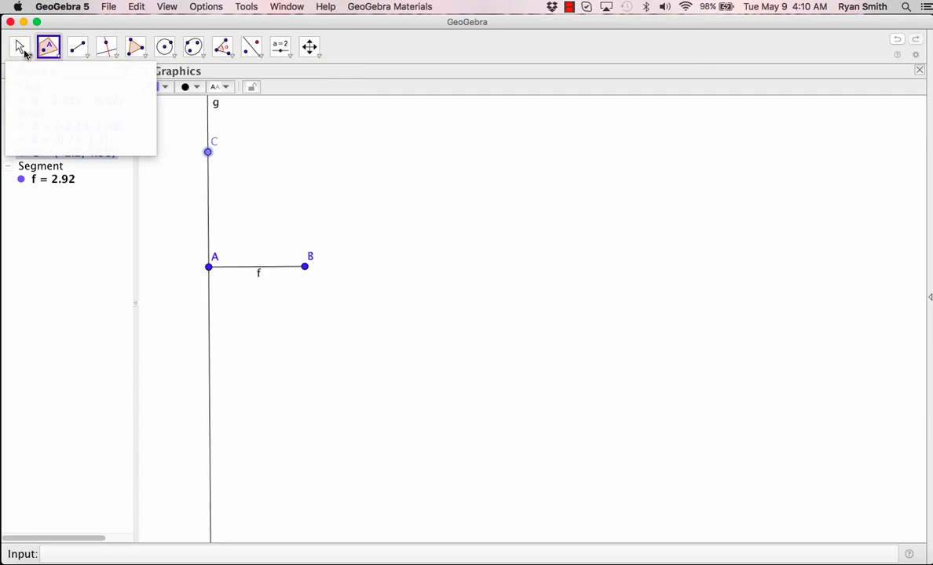
{"action": "left_click", "coordinate": [70, 75]}
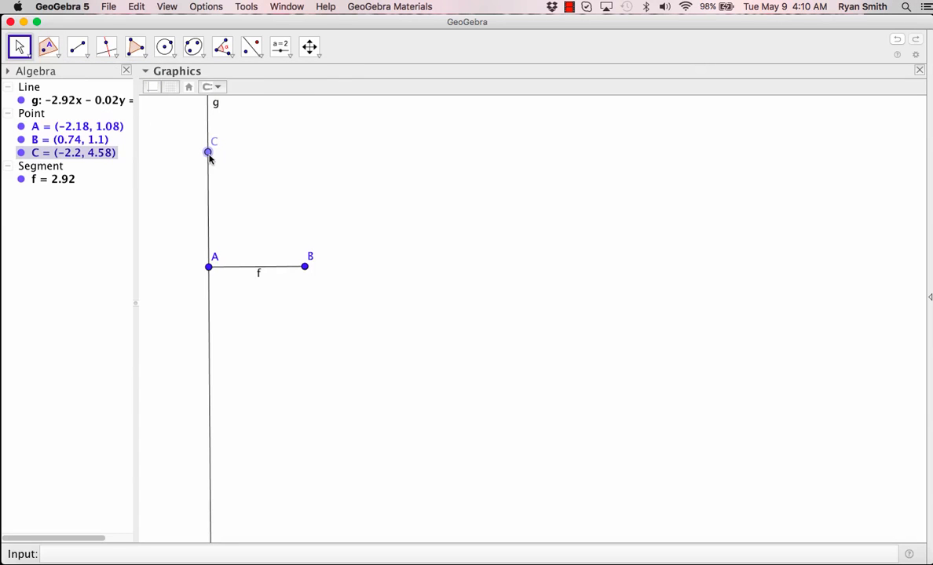
{"action": "left_click_drag", "start_coordinate": [207, 157], "coordinate": [212, 198]}
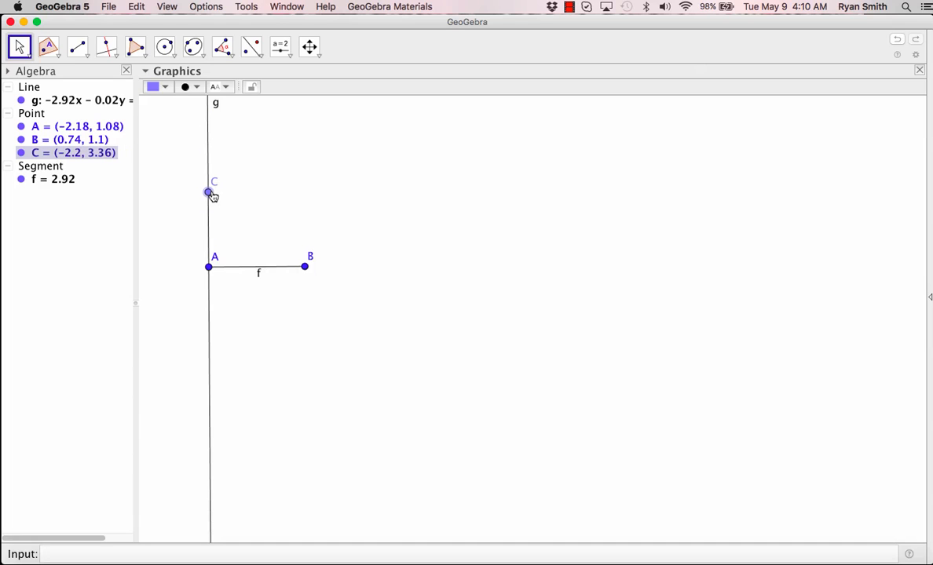
- Complete the triangle with segments CB and CA, and hide the perpendicular line
{"action": "left_click", "coordinate": [81, 51]}
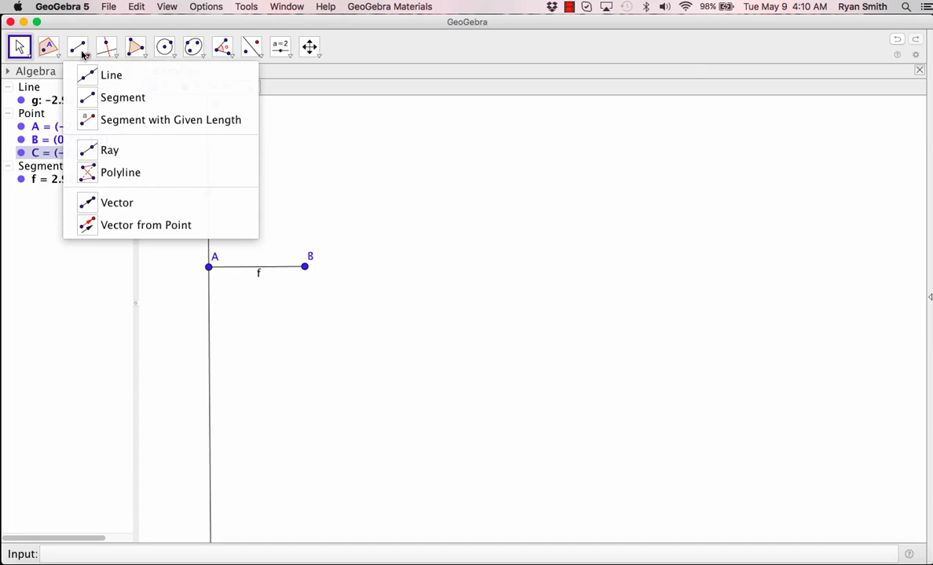
{"action": "left_click", "coordinate": [86, 99]}
{"action": "left_click", "coordinate": [208, 191]}
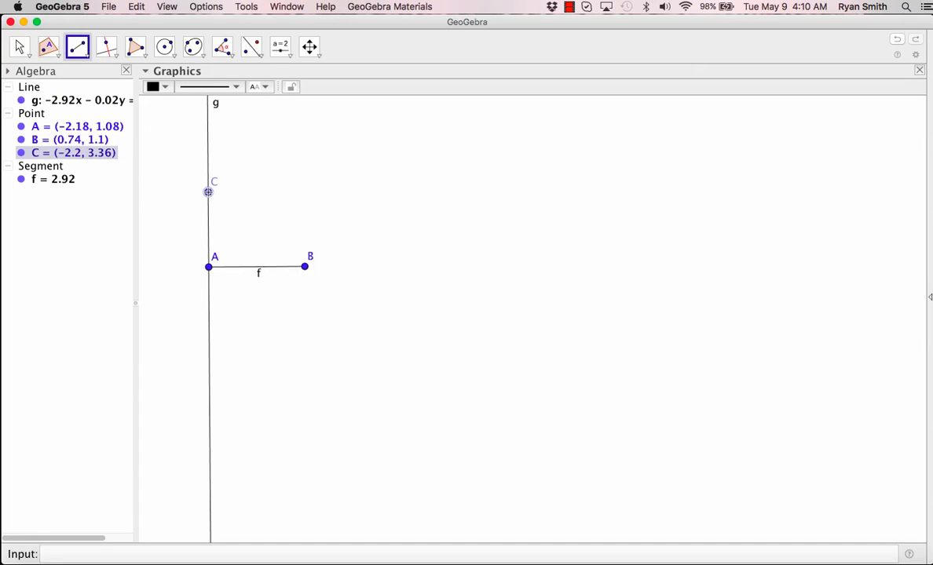
{"action": "left_click", "coordinate": [305, 267]}
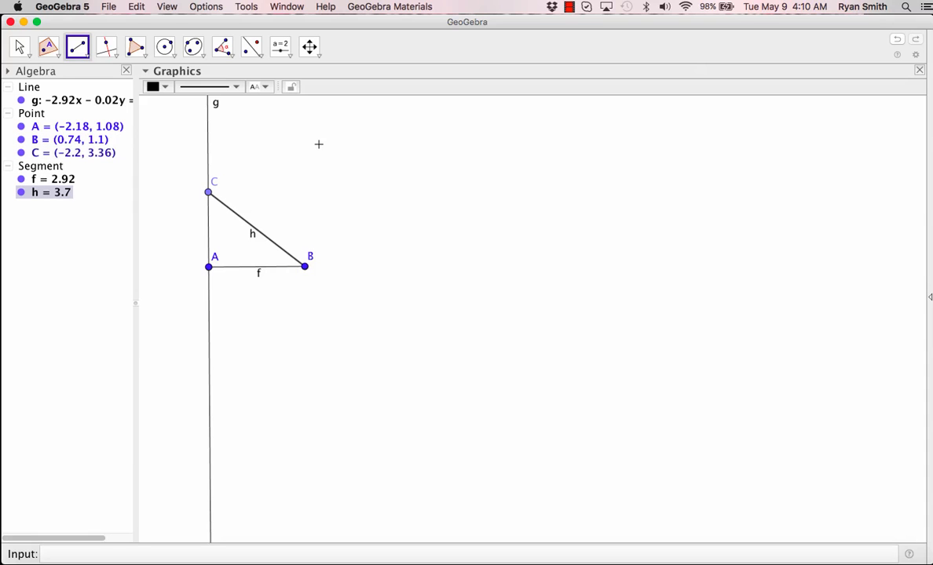
{"action": "left_click", "coordinate": [21, 100]}
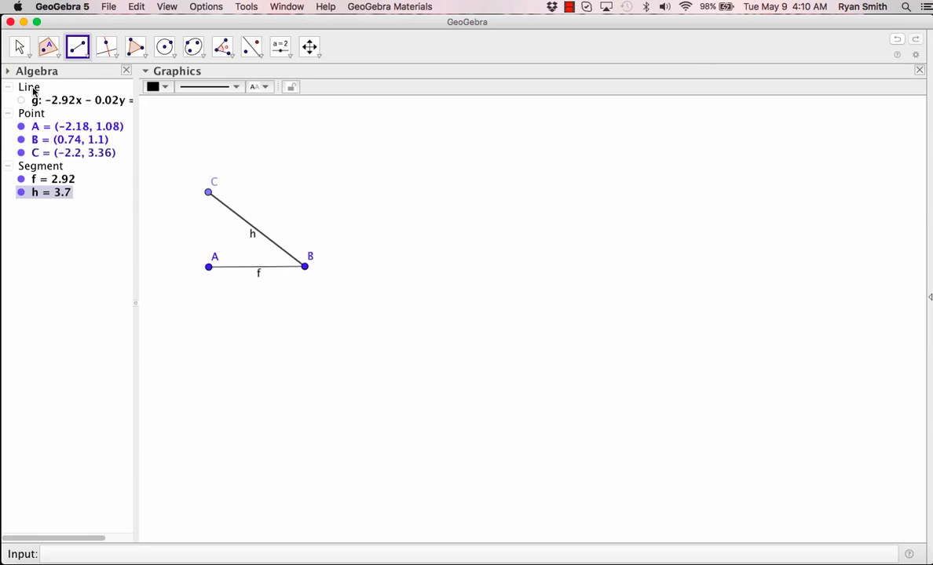
{"action": "left_click", "coordinate": [208, 192]}
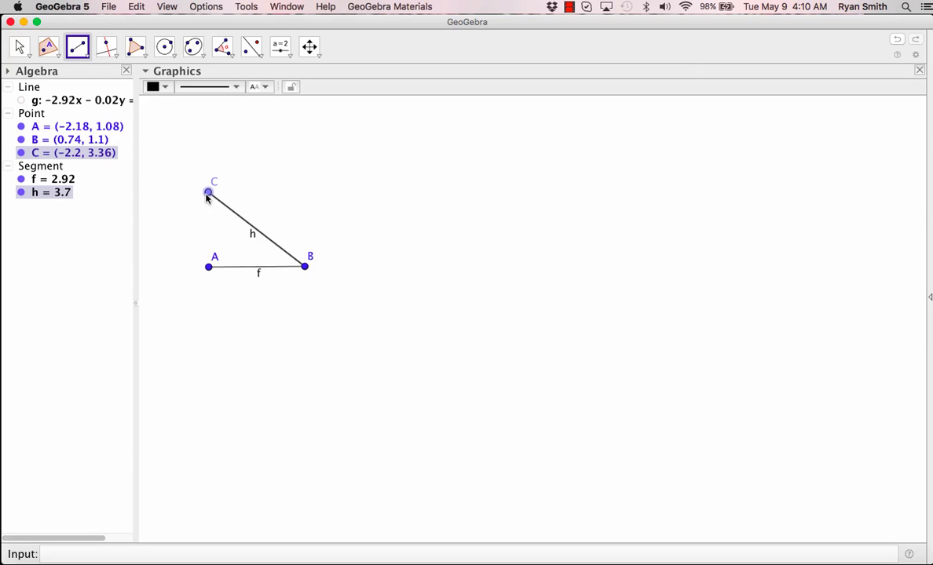
{"action": "left_click", "coordinate": [209, 267]}
- Measure the angle at vertex A of the triangle, between points B and C
{"action": "left_click", "coordinate": [222, 46]}
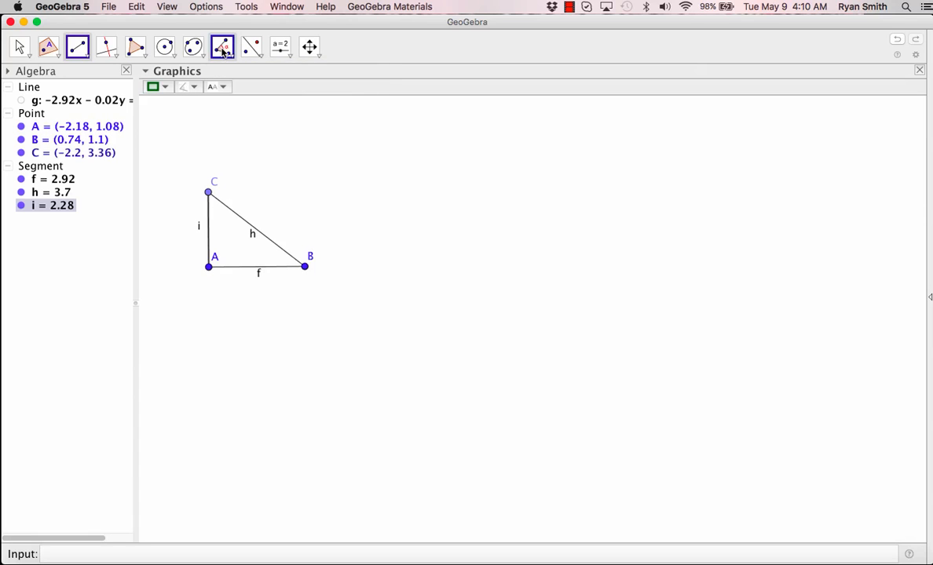
{"action": "left_click", "coordinate": [305, 268]}
{"action": "left_click", "coordinate": [209, 267]}
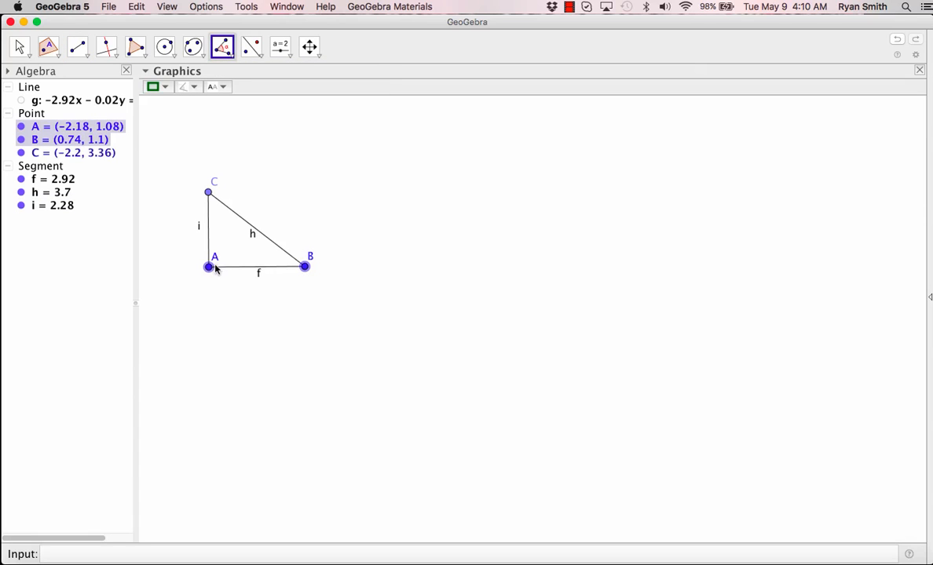
{"action": "left_click", "coordinate": [208, 193]}
{"action": "left_click", "coordinate": [208, 193]}
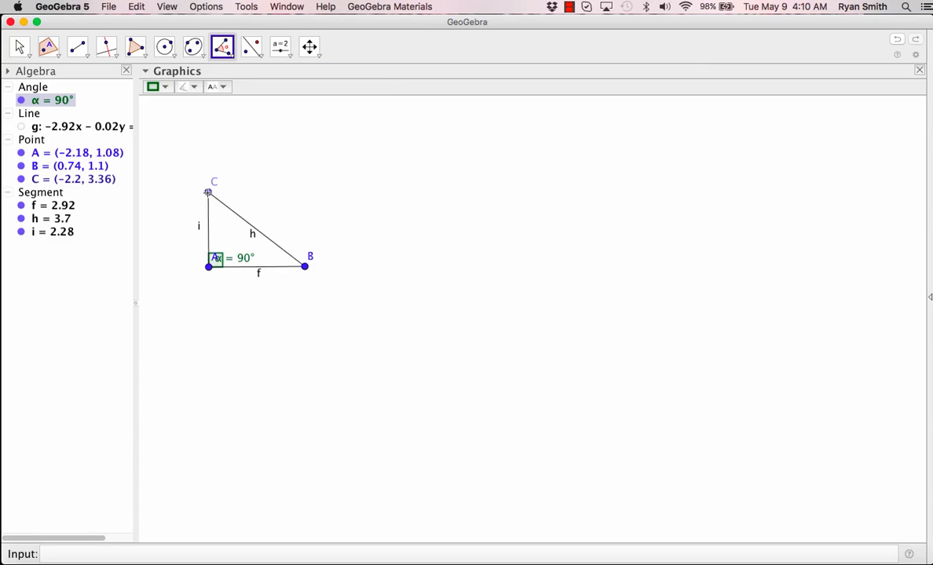
- Enlarge the triangle by moving vertex C farther above A and vertex B to about (0.92, 1.14)
{"action": "key", "text": "Escape"}
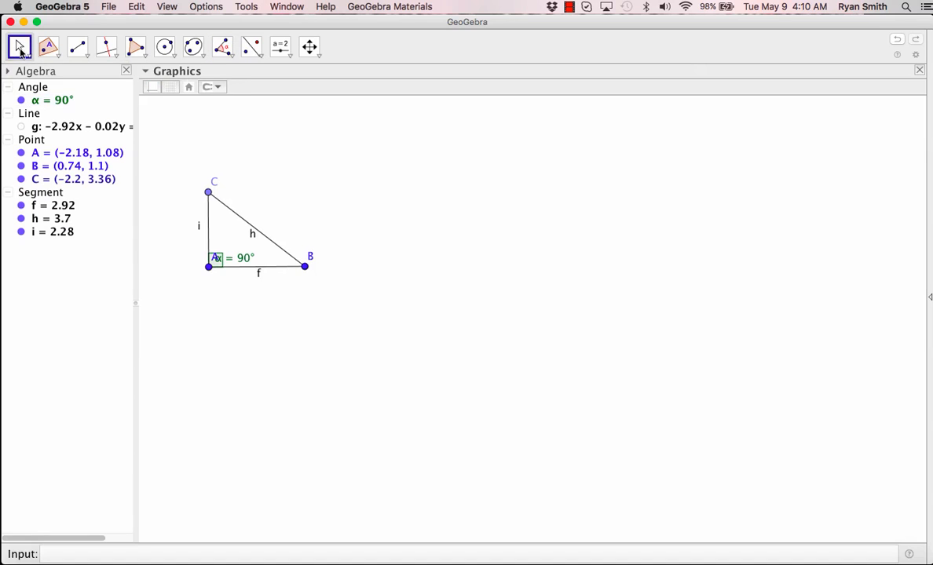
{"action": "mouse_move", "coordinate": [204, 189]}
{"action": "left_mouse_down"}
{"action": "mouse_move", "coordinate": [208, 152]}
{"action": "mouse_move", "coordinate": [208, 204]}
{"action": "mouse_move", "coordinate": [208, 179]}
{"action": "left_mouse_up"}
{"action": "mouse_move", "coordinate": [305, 267]}
{"action": "left_mouse_down"}
{"action": "mouse_move", "coordinate": [286, 346]}
{"action": "mouse_move", "coordinate": [194, 362]}
{"action": "mouse_move", "coordinate": [346, 318]}
{"action": "mouse_move", "coordinate": [348, 273]}
{"action": "mouse_move", "coordinate": [311, 266]}
{"action": "left_mouse_up"}
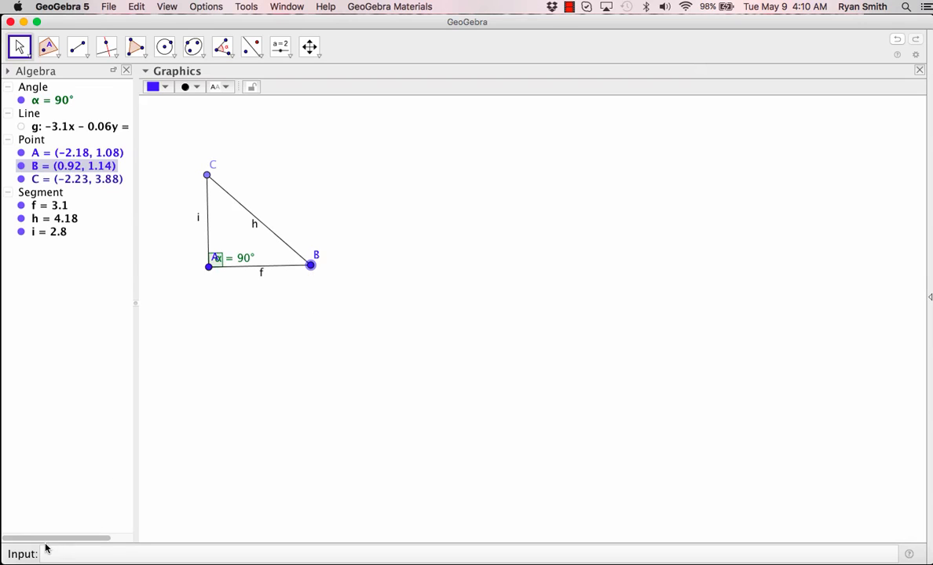
- Compute the squares of the two legs by entering i^2 and f^2 as separate expressions
{"action": "left_click", "coordinate": [85, 555]}
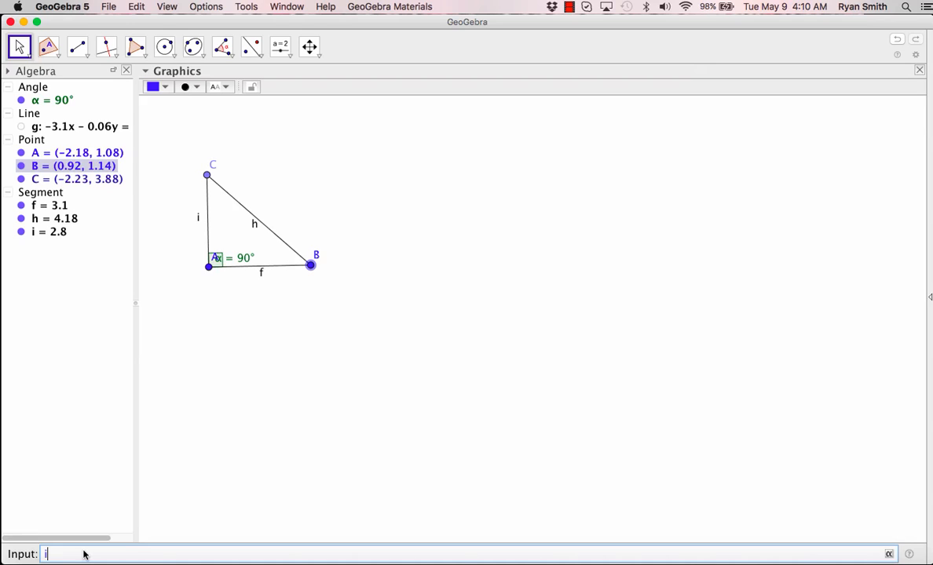
{"action": "type", "text": "^2"}
{"action": "key", "text": "Return"}
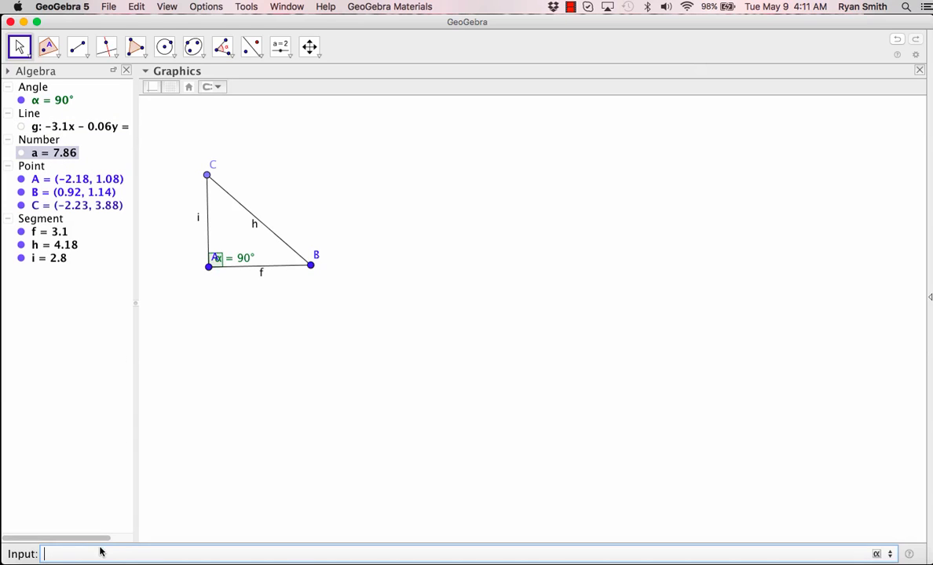
{"action": "type", "text": "f^2"}
{"action": "key", "text": "Return"}
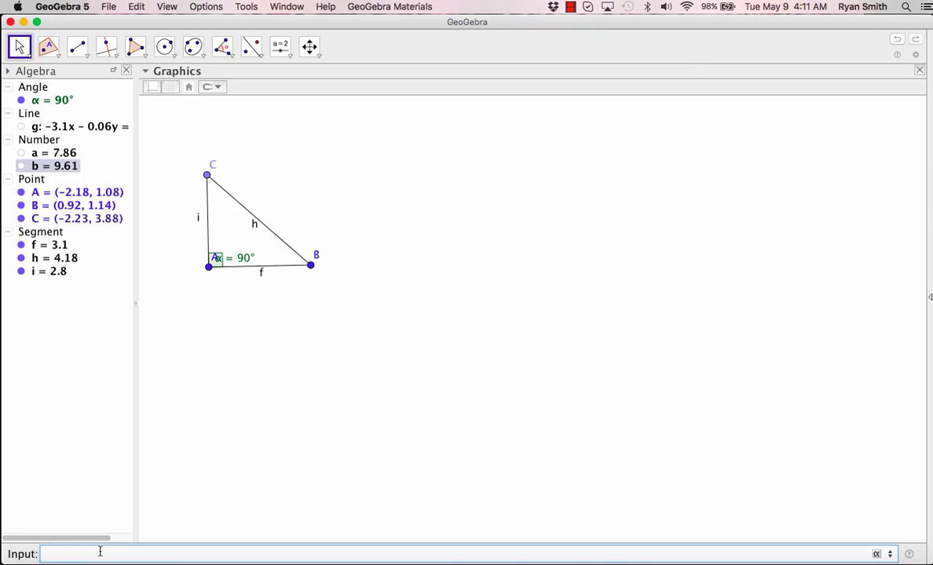
- Compute the square of the hypotenuse by entering h^2, and define a number d equal to c
{"action": "type", "text": "h^2"}
{"action": "key", "text": "Return"}
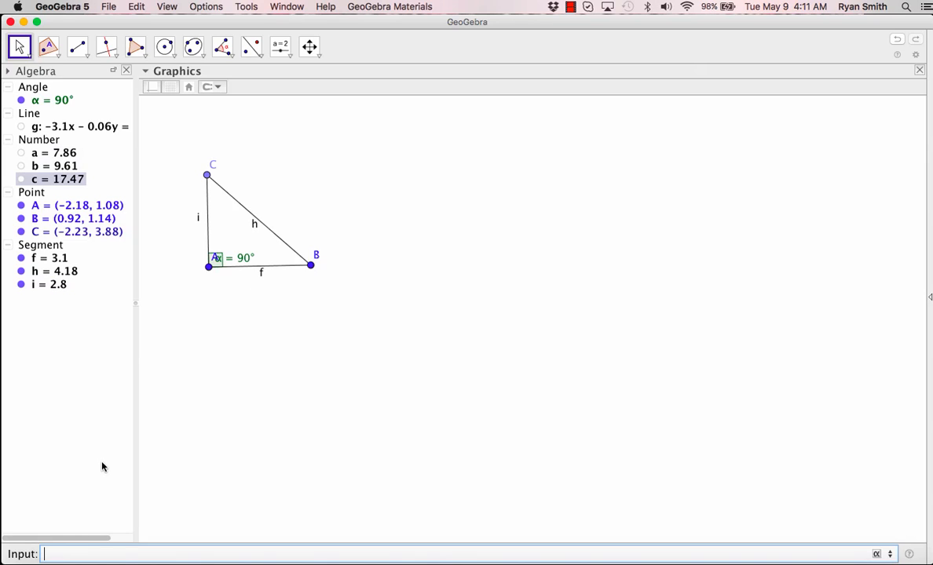
{"action": "type", "text": "d=c"}
{"action": "key", "text": "Return"}
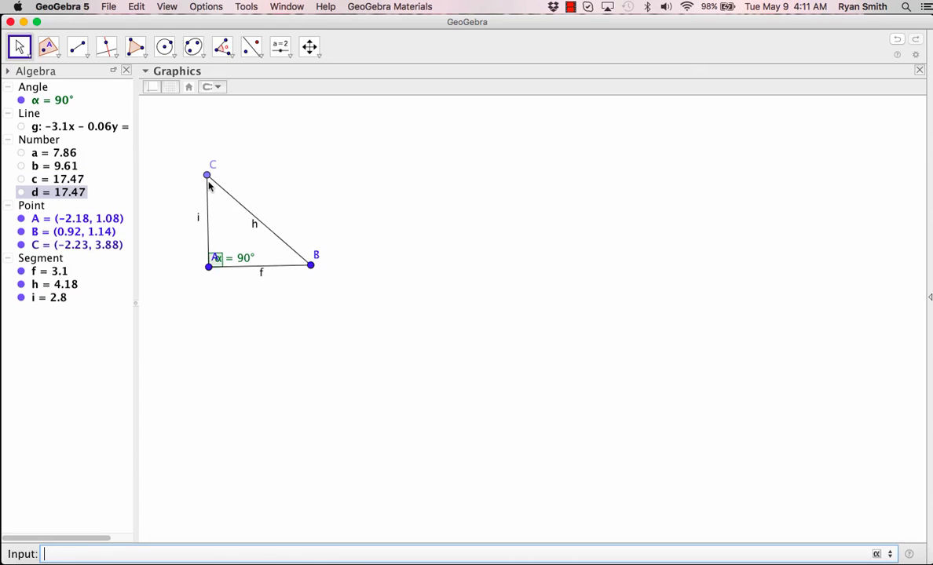
- Add the LaTeX text i^2+f^2=h^2 in the empty area beside the triangle, and open a new text below it
{"action": "left_click", "coordinate": [289, 58]}
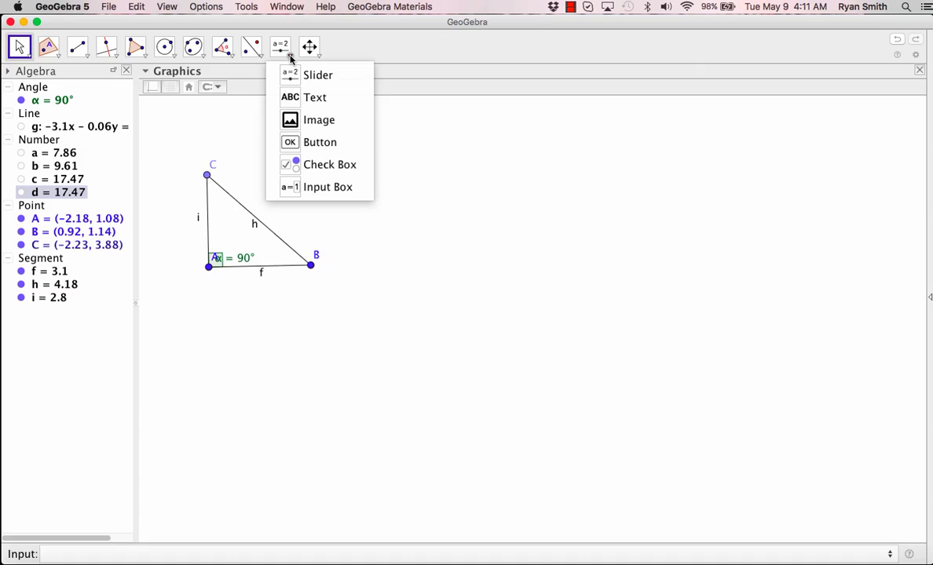
{"action": "left_click", "coordinate": [297, 96]}
{"action": "left_click", "coordinate": [465, 180]}
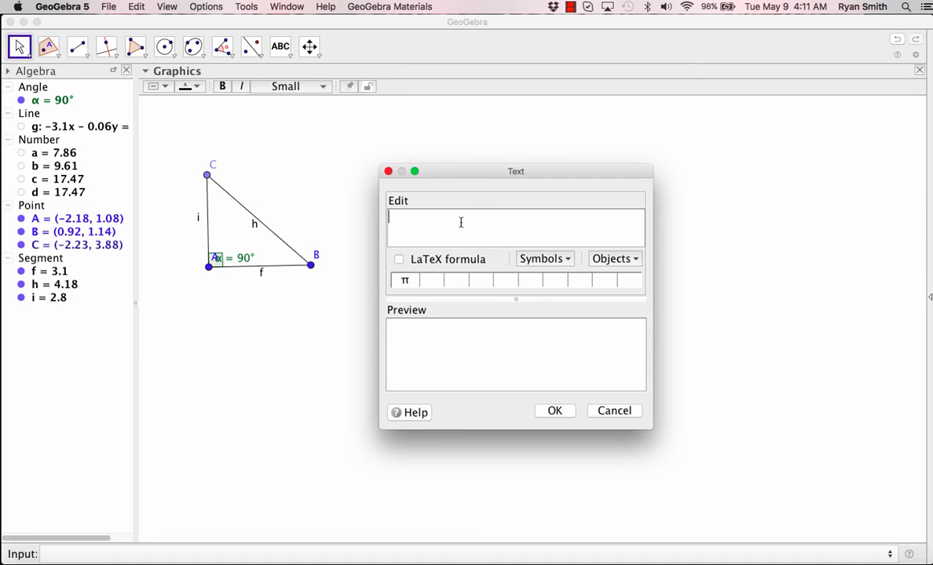
{"action": "type", "text": "i^2+f^2"}
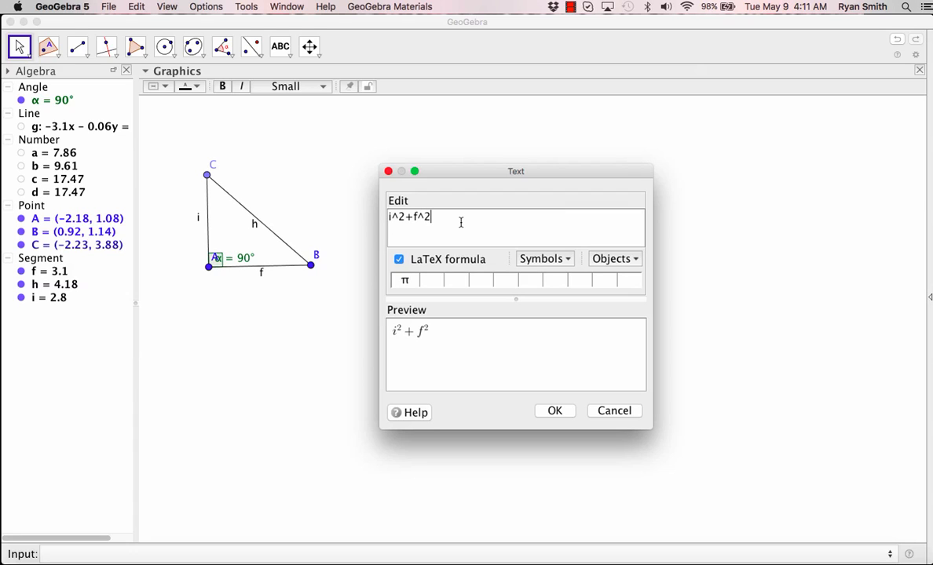
{"action": "type", "text": "=h^2"}
{"action": "left_click", "coordinate": [557, 412]}
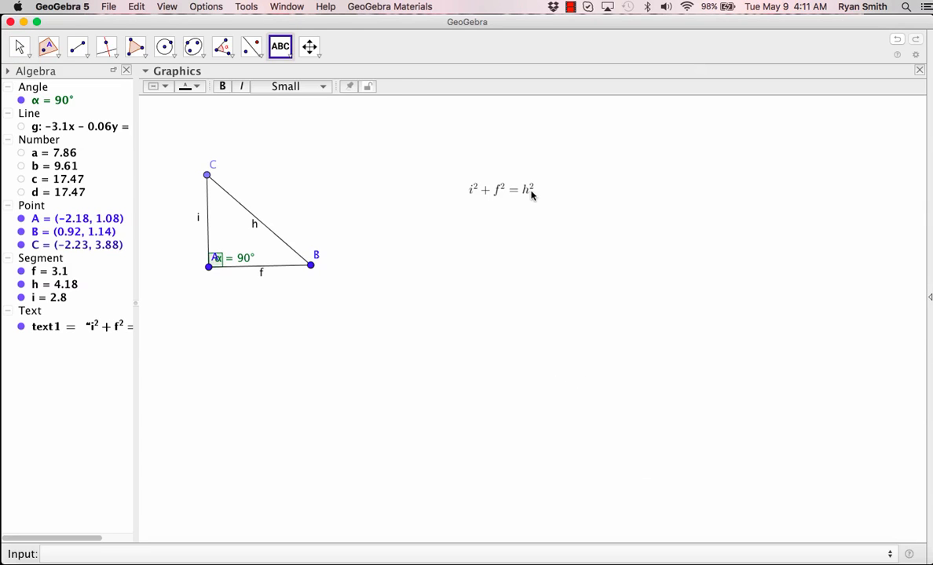
{"action": "left_click", "coordinate": [482, 230]}
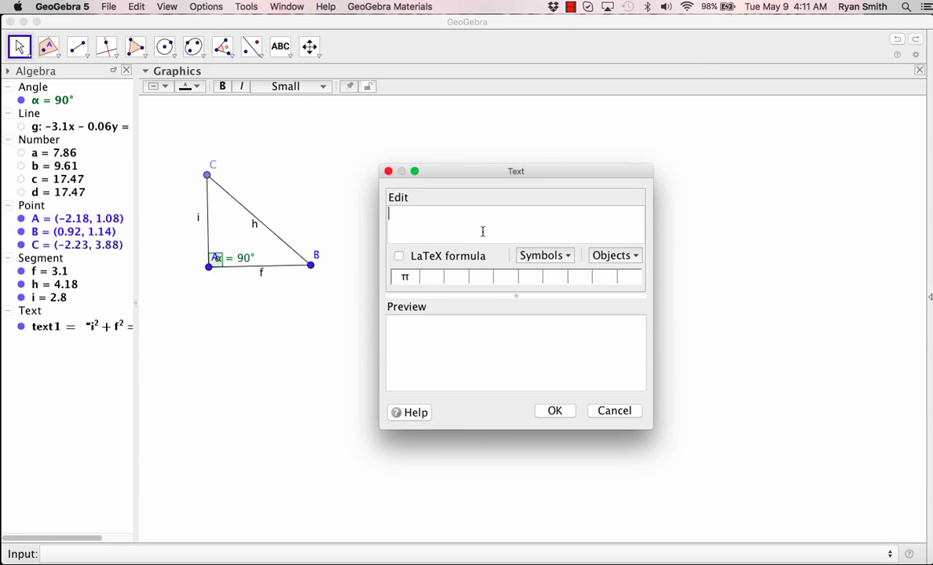
{"action": "type", "text": "a+b=c"}
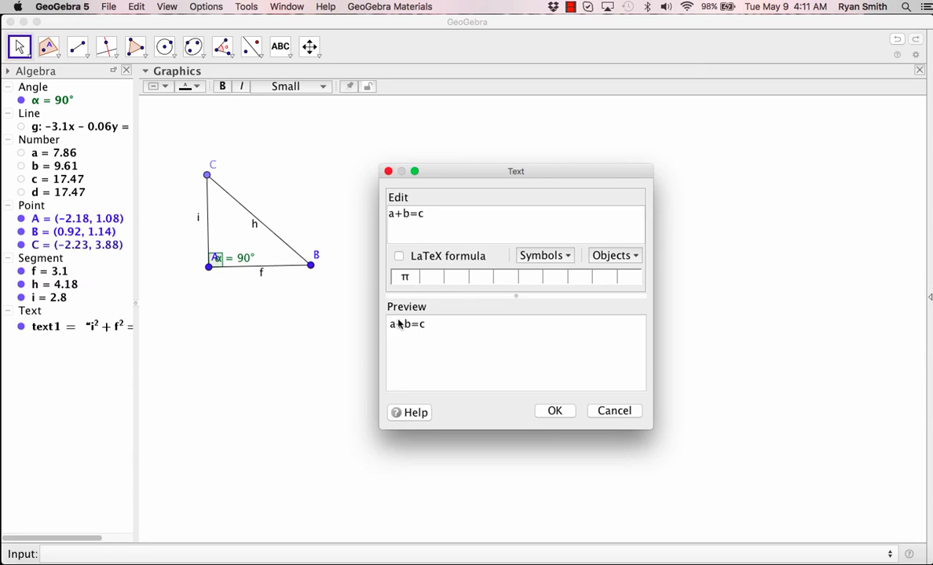
{"action": "key", "text": "BackSpace"}
{"action": "key", "text": "BackSpace"}
{"action": "key", "text": "BackSpace"}
{"action": "key", "text": "BackSpace"}
{"action": "key", "text": "BackSpace"}
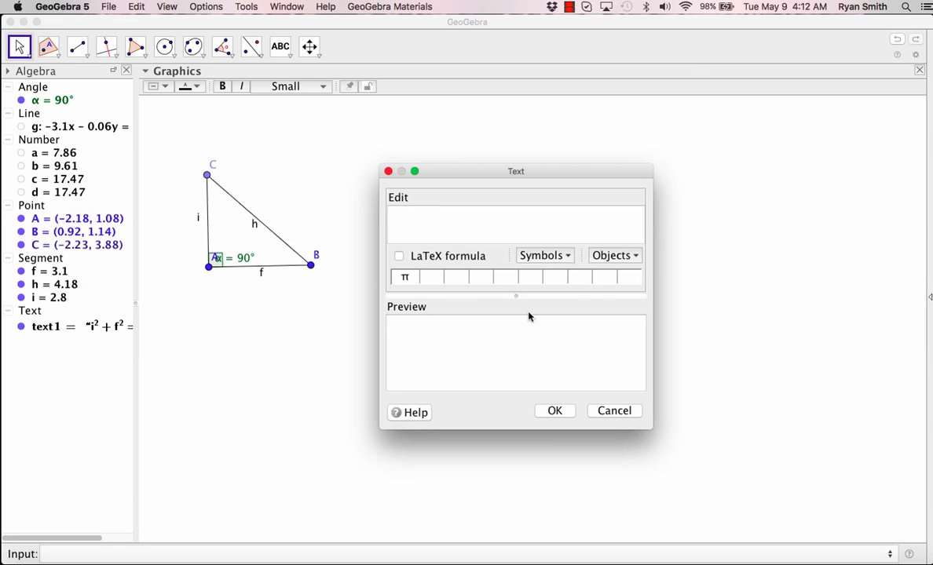
- Create a dynamic text reading a + b = c with linked objects a, b and c, and align it beneath the formula
{"action": "left_click", "coordinate": [617, 255]}
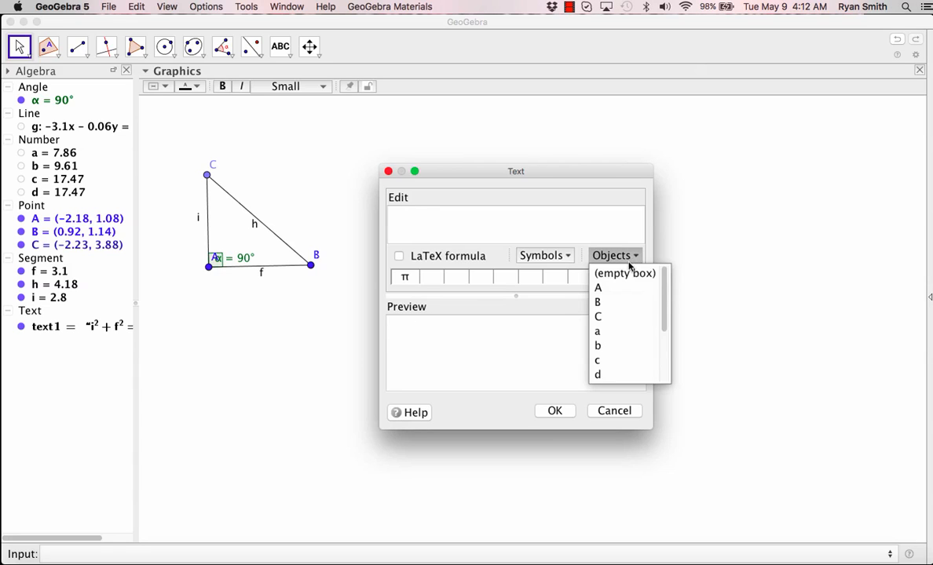
{"action": "left_click", "coordinate": [599, 331]}
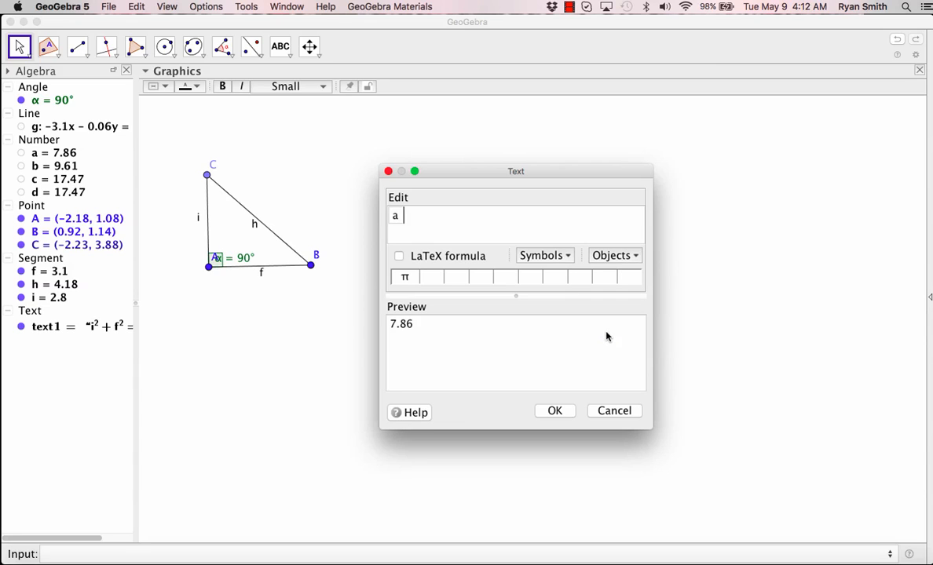
{"action": "type", "text": "+"}
{"action": "left_click", "coordinate": [633, 256]}
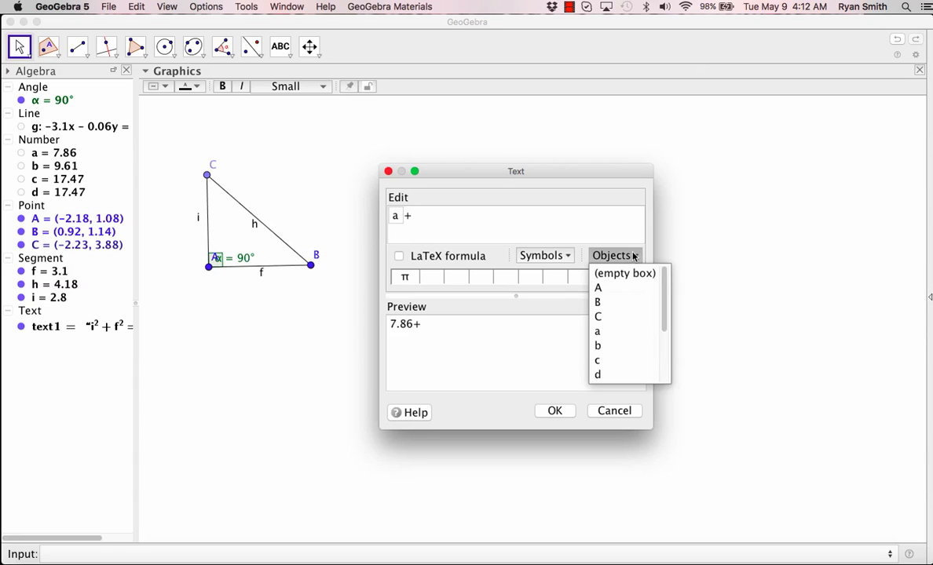
{"action": "left_click", "coordinate": [603, 345]}
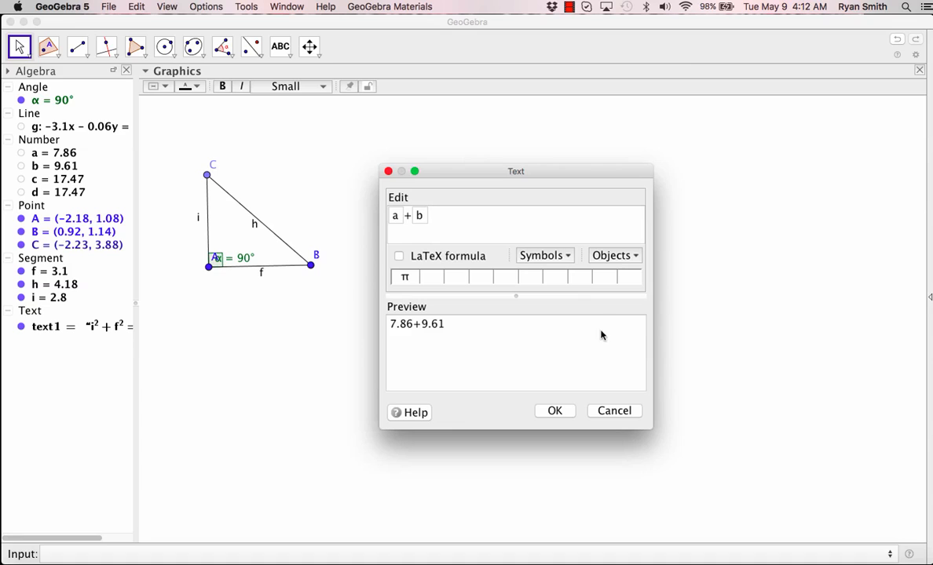
{"action": "type", "text": "="}
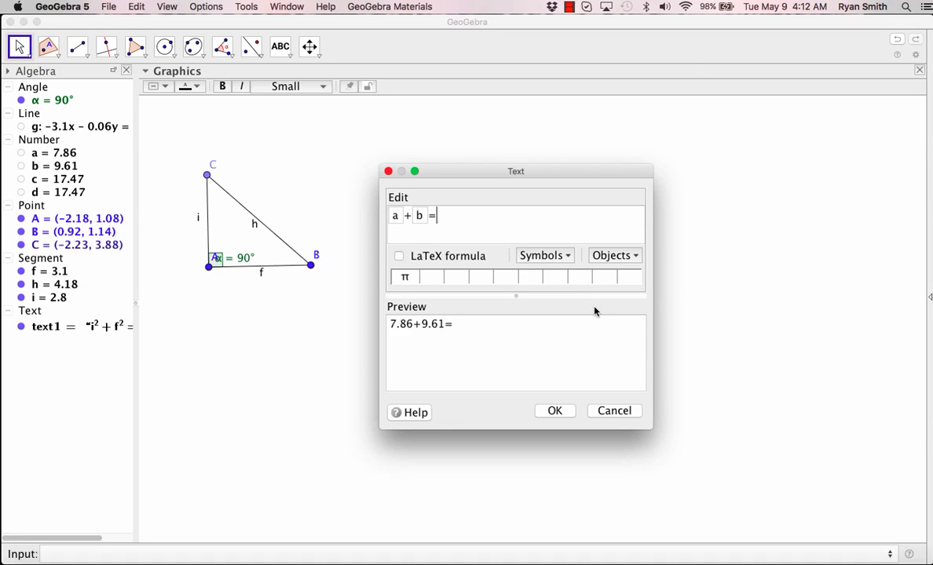
{"action": "left_click", "coordinate": [615, 257]}
{"action": "left_click", "coordinate": [602, 362]}
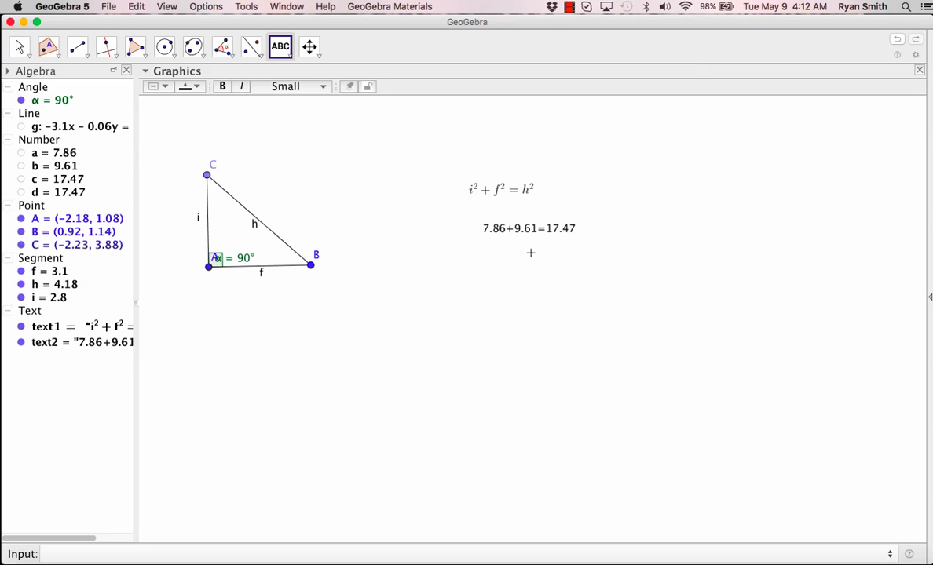
{"action": "left_click_drag", "start_coordinate": [504, 228], "coordinate": [503, 220]}
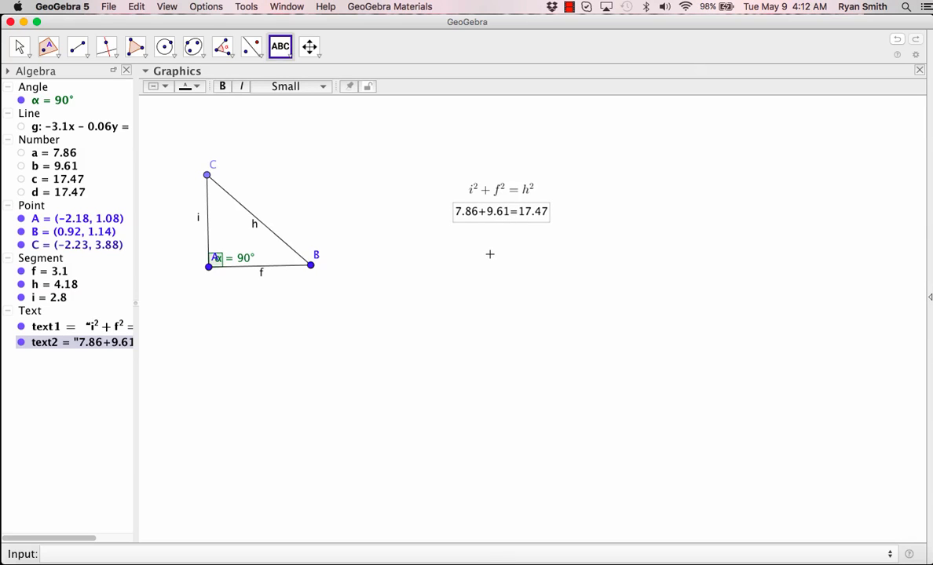
- Add another dynamic text reading d = c with linked objects d and c, and align it under the sum text
{"action": "left_click", "coordinate": [490, 253]}
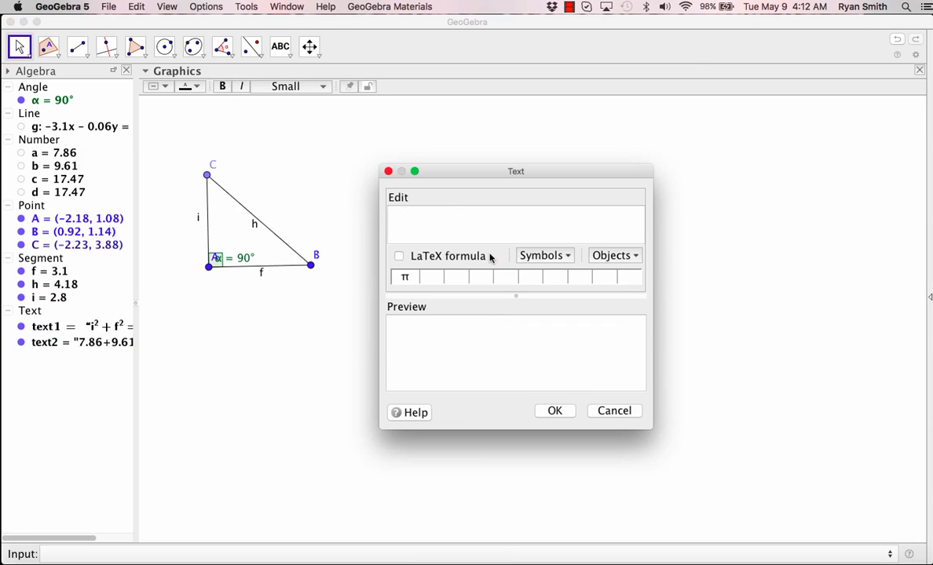
{"action": "left_click", "coordinate": [635, 260]}
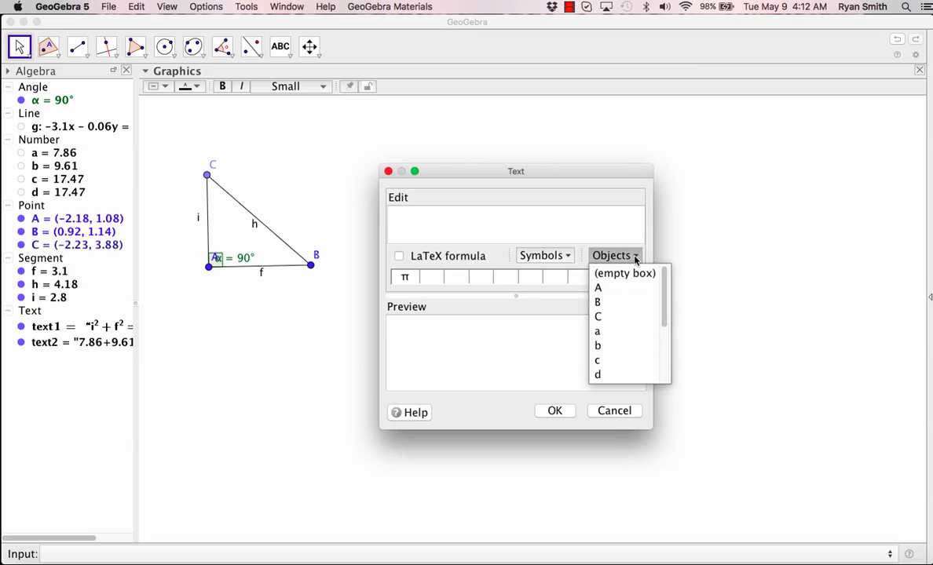
{"action": "left_click", "coordinate": [597, 376]}
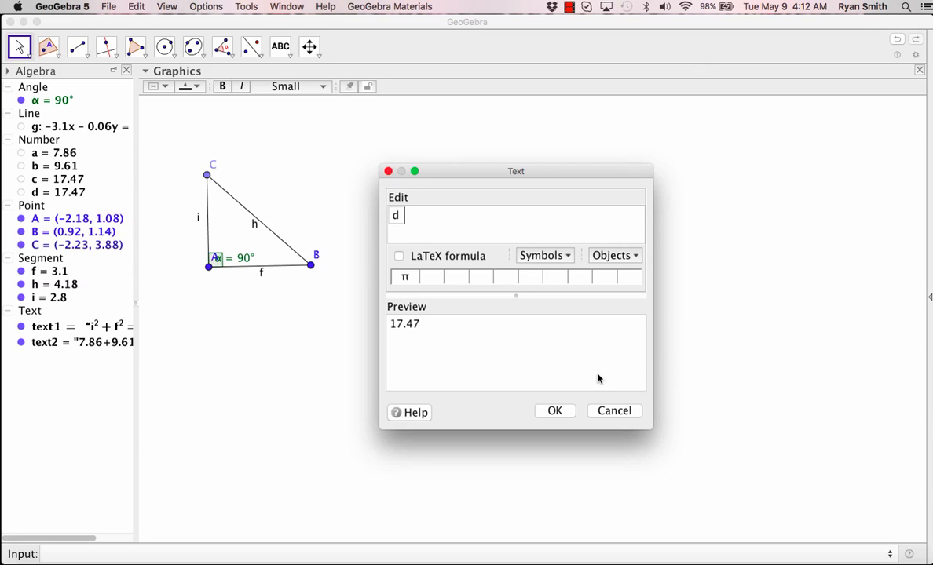
{"action": "type", "text": "="}
{"action": "left_click", "coordinate": [616, 256]}
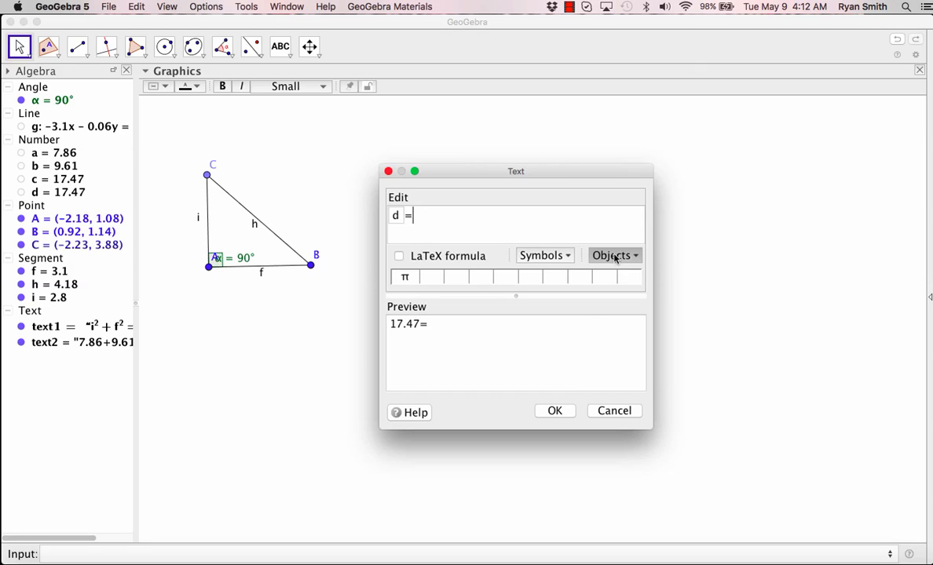
{"action": "left_click", "coordinate": [603, 362]}
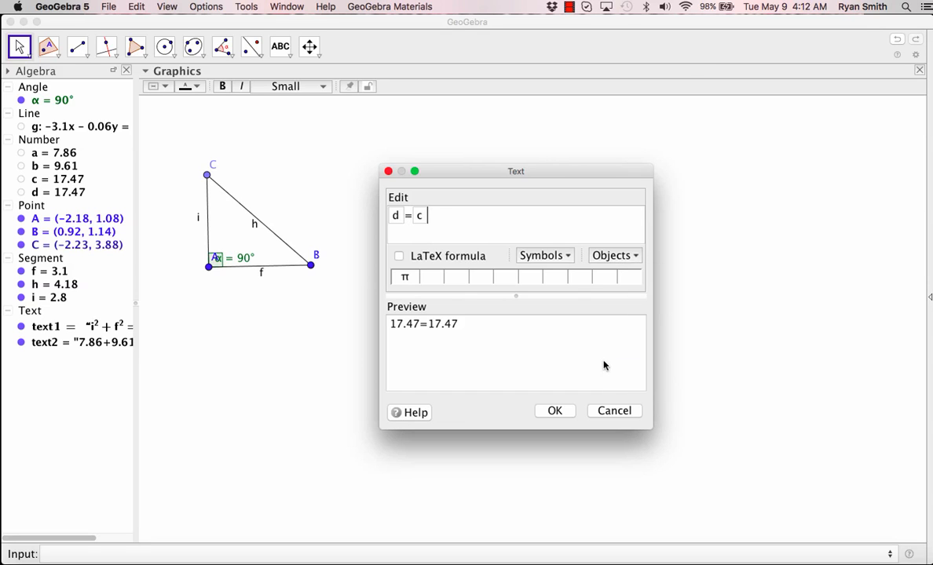
{"action": "left_click", "coordinate": [554, 411]}
{"action": "left_click_drag", "start_coordinate": [531, 252], "coordinate": [520, 235]}
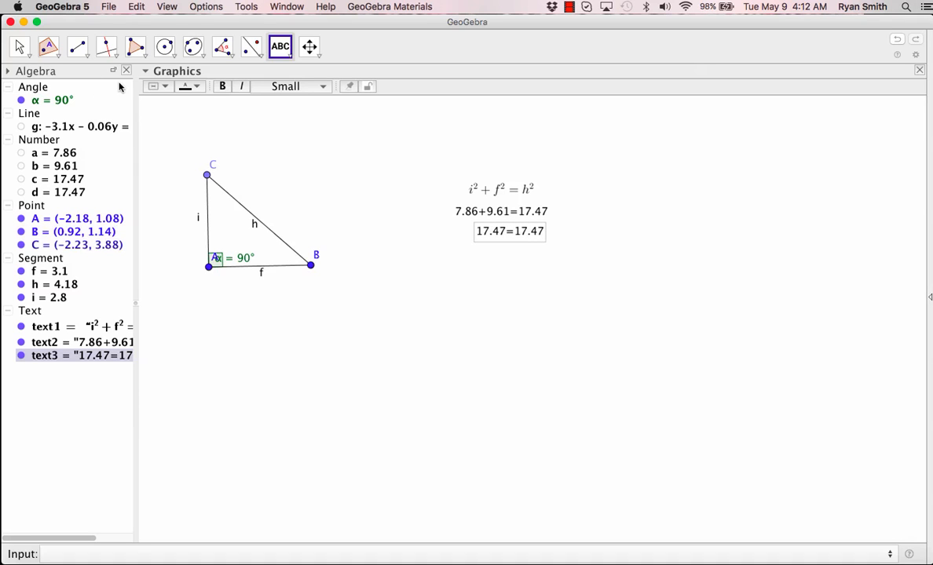
- Reshape the triangle by moving vertex B to about (1.18, 1.1)
{"action": "left_click", "coordinate": [19, 47]}
{"action": "mouse_move", "coordinate": [312, 266]}
{"action": "left_mouse_down"}
{"action": "mouse_move", "coordinate": [388, 350]}
{"action": "mouse_move", "coordinate": [404, 346]}
{"action": "mouse_move", "coordinate": [386, 297]}
{"action": "mouse_move", "coordinate": [327, 271]}
{"action": "mouse_move", "coordinate": [302, 242]}
{"action": "mouse_move", "coordinate": [350, 287]}
{"action": "mouse_move", "coordinate": [350, 323]}
{"action": "mouse_move", "coordinate": [336, 347]}
{"action": "mouse_move", "coordinate": [304, 354]}
{"action": "mouse_move", "coordinate": [272, 344]}
{"action": "mouse_move", "coordinate": [254, 324]}
{"action": "mouse_move", "coordinate": [318, 299]}
{"action": "mouse_move", "coordinate": [314, 262]}
{"action": "mouse_move", "coordinate": [321, 270]}
{"action": "left_mouse_up"}
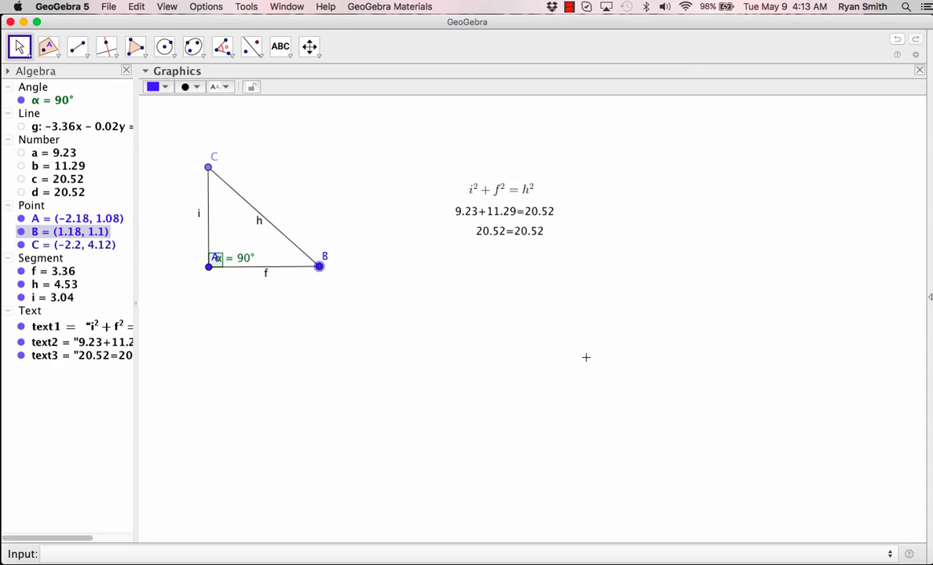
{"action": "mouse_move", "coordinate": [585, 357]}
{"action": "left_mouse_down"}
{"action": "mouse_move", "coordinate": [572, 266]}
{"action": "mouse_move", "coordinate": [585, 371]}
{"action": "left_mouse_up"}
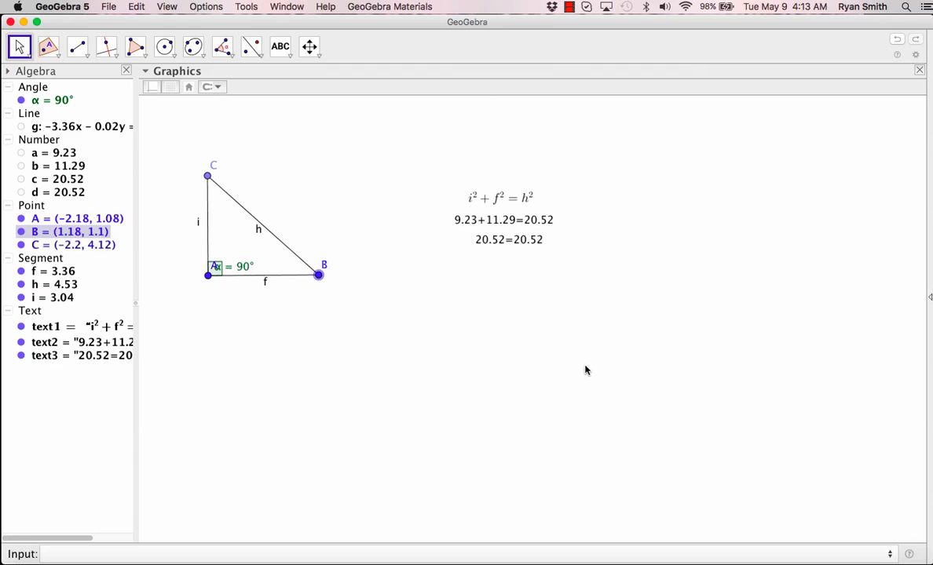
{"action": "left_click", "coordinate": [570, 7]}
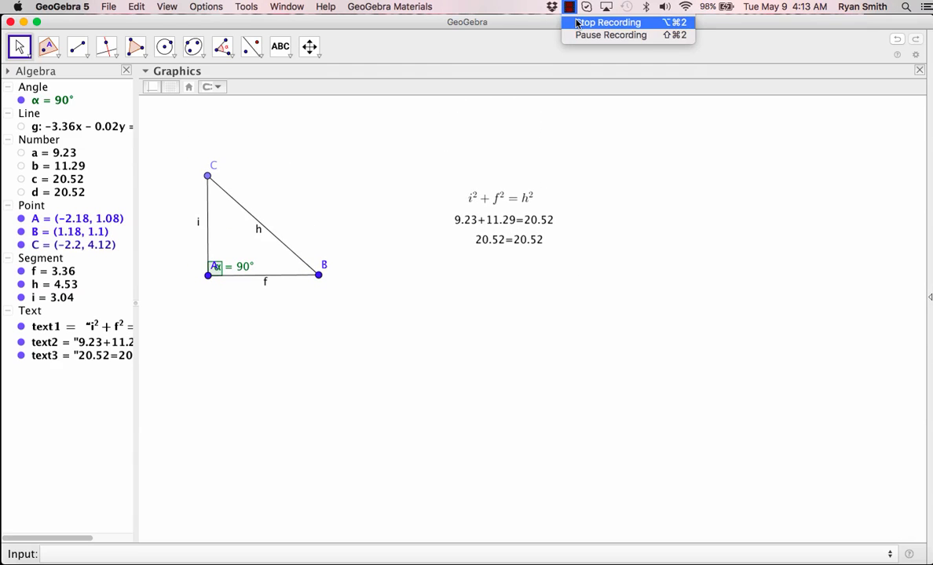
{"action": "left_click", "coordinate": [578, 23]}
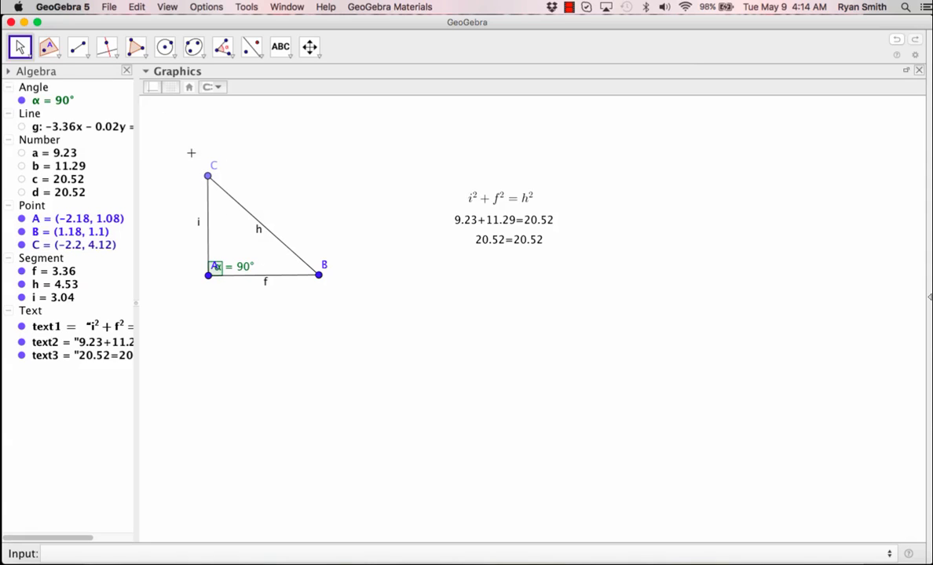
- Construct a perpendicular line through vertex A to the hypotenuse h
{"action": "left_click", "coordinate": [108, 49]}
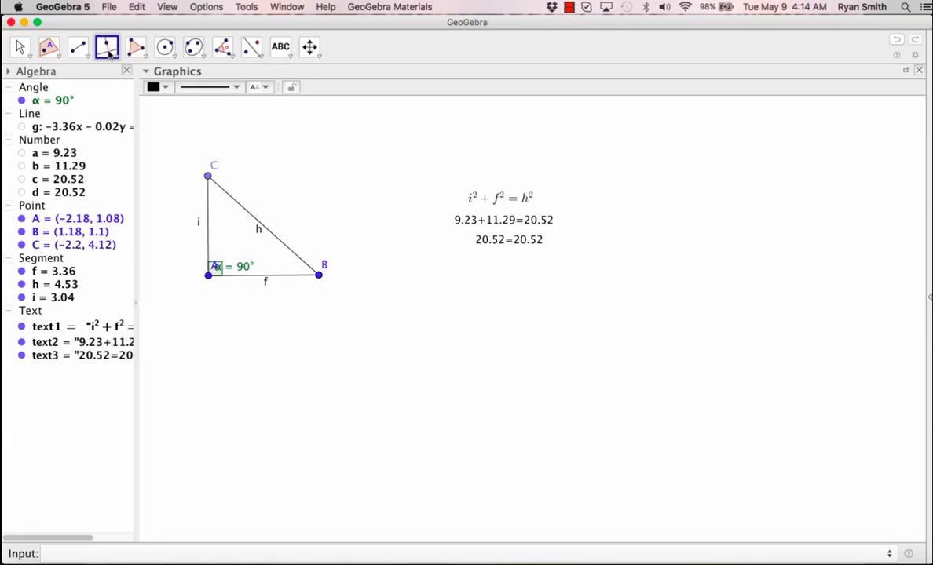
{"action": "left_click", "coordinate": [209, 277]}
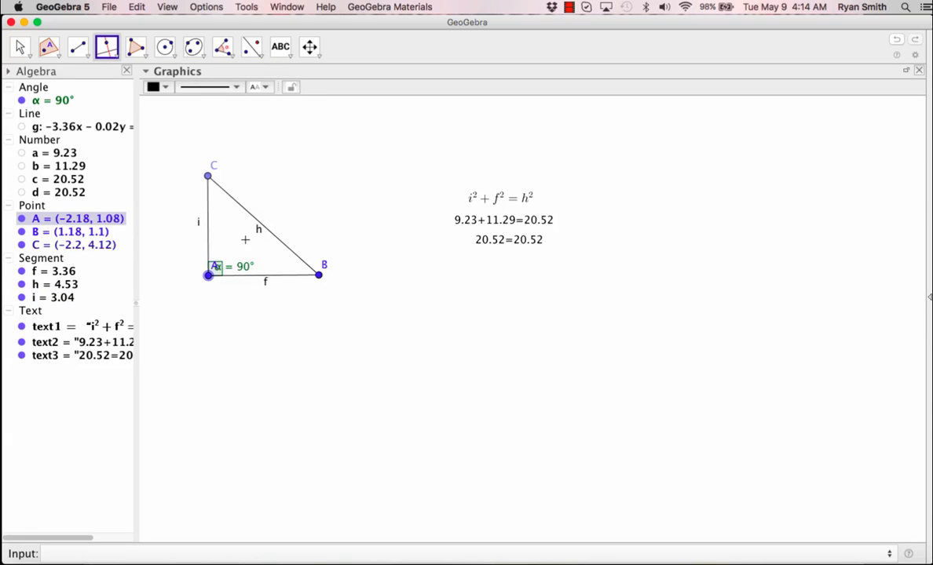
{"action": "left_click", "coordinate": [265, 233]}
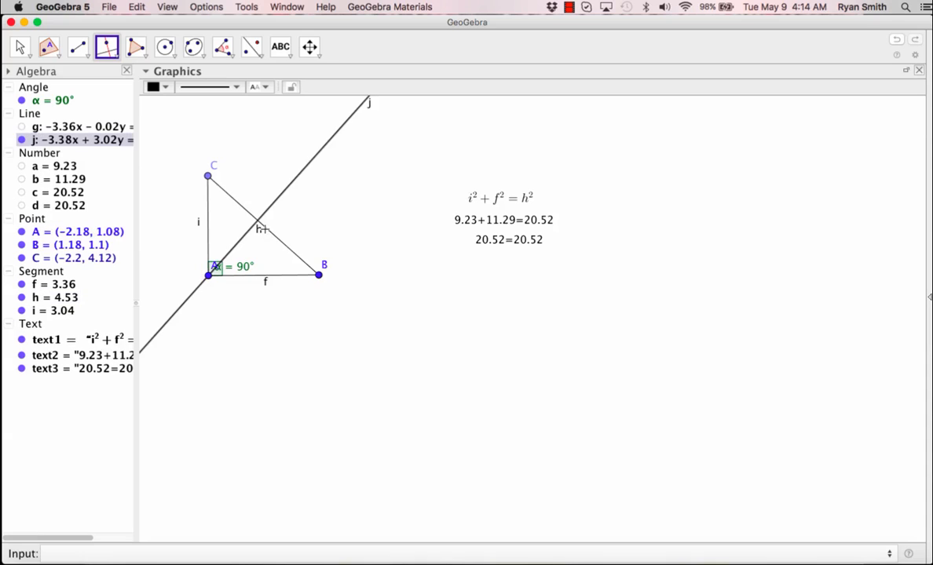
- Mark the intersection point of hypotenuse h and the perpendicular line j, and hide line j
{"action": "left_click", "coordinate": [54, 58]}
{"action": "left_click", "coordinate": [74, 156]}
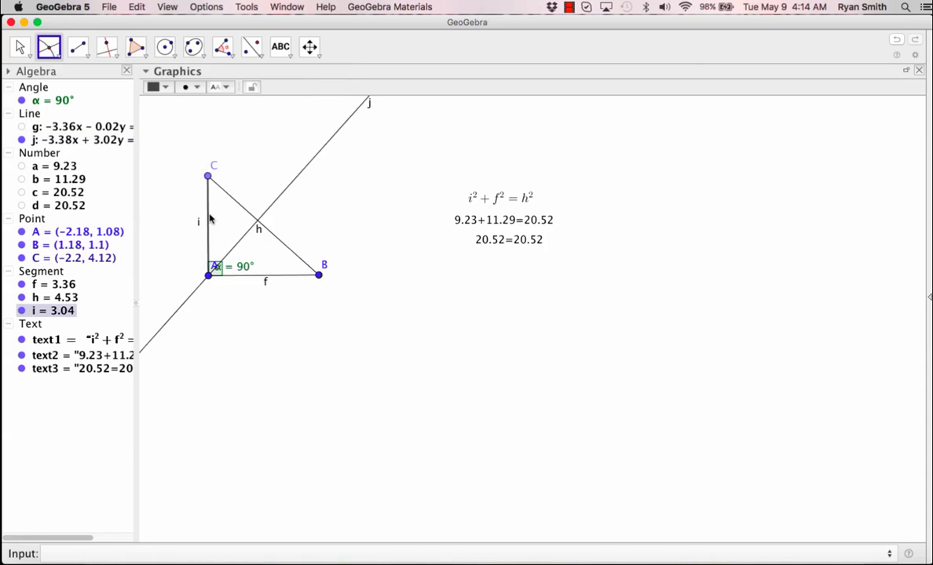
{"action": "left_click", "coordinate": [242, 208]}
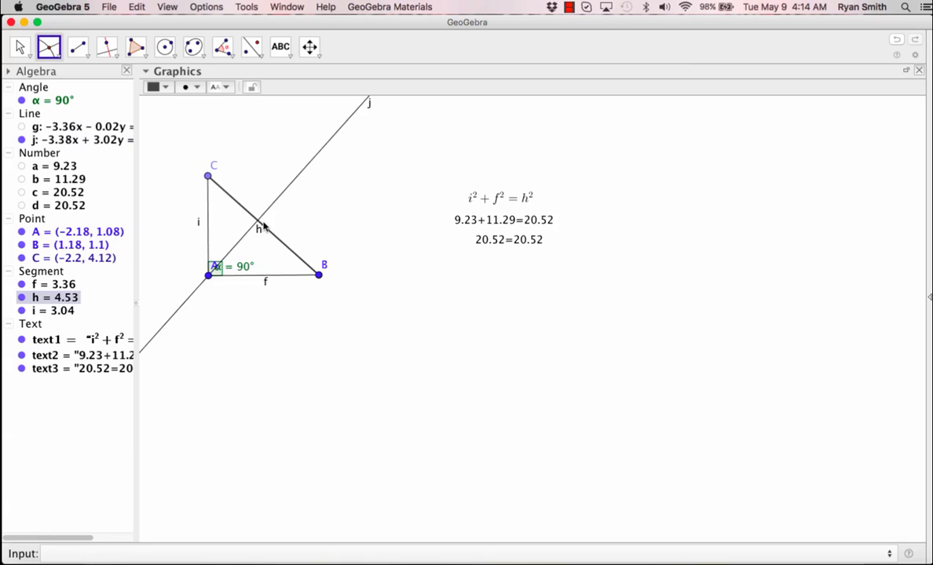
{"action": "left_click", "coordinate": [265, 213]}
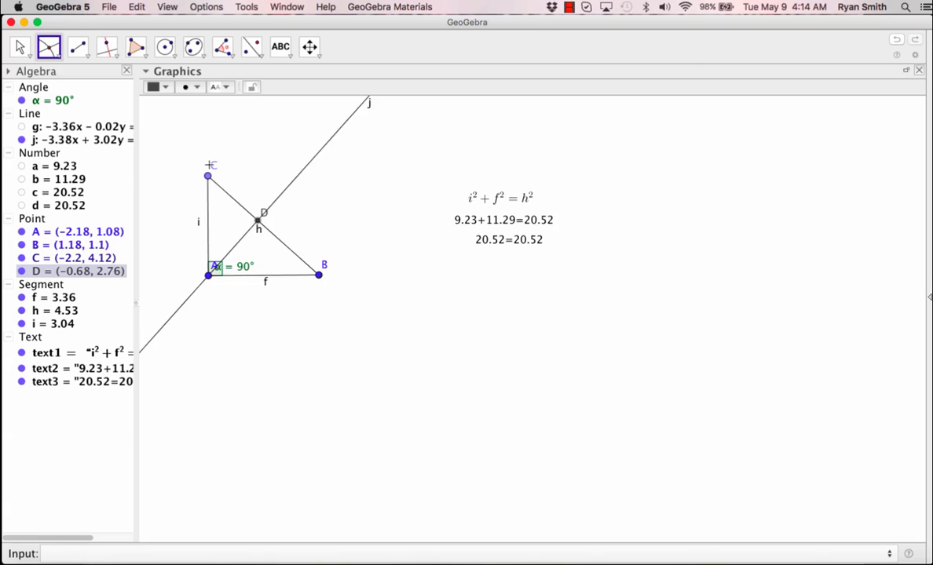
{"action": "left_click", "coordinate": [257, 226]}
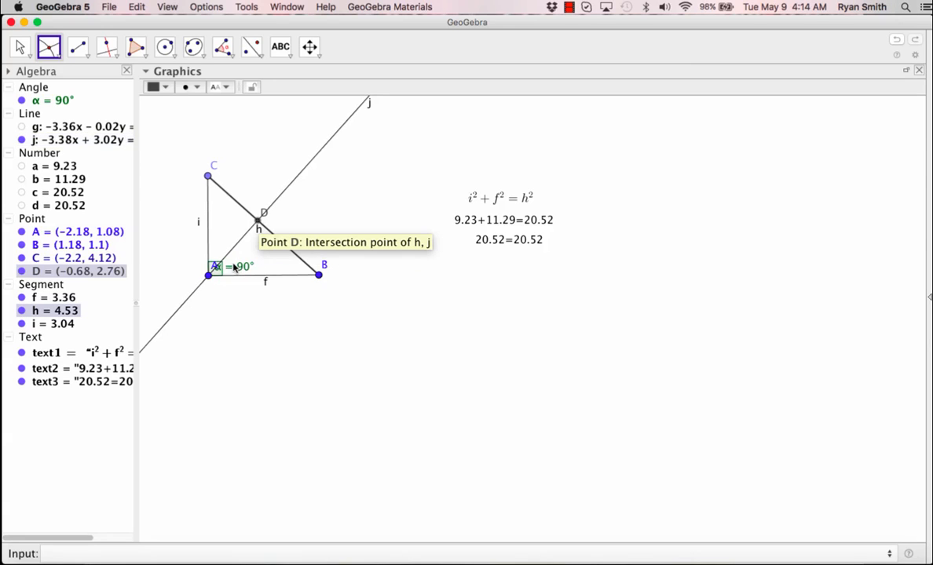
{"action": "left_click", "coordinate": [259, 224]}
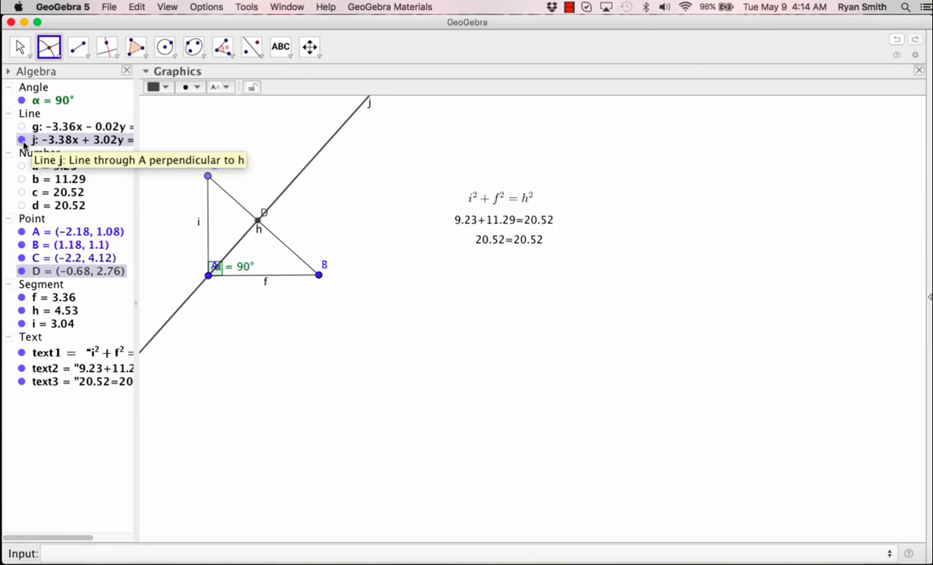
{"action": "left_click", "coordinate": [22, 140]}
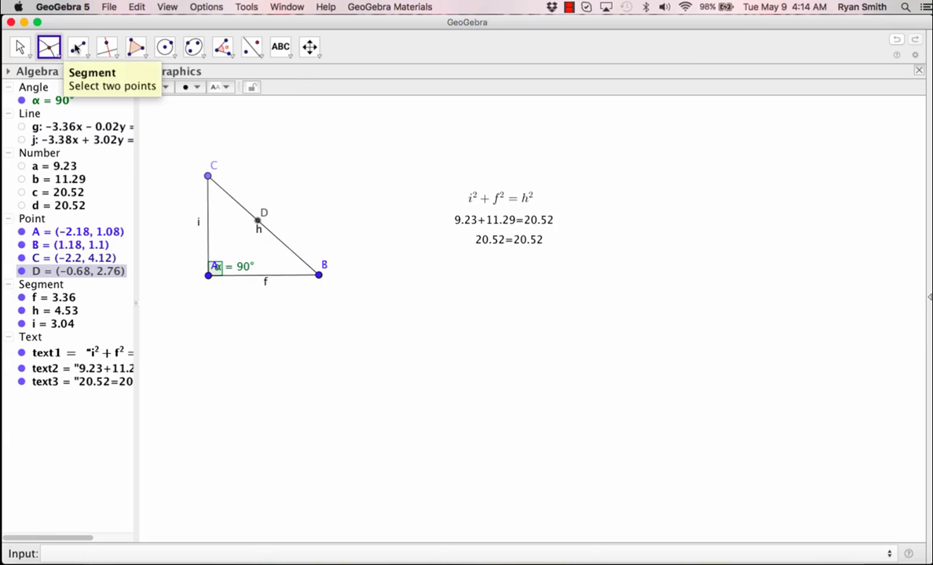
- Draw the altitude as a segment from vertex A to point D on the hypotenuse
{"action": "left_click", "coordinate": [78, 46]}
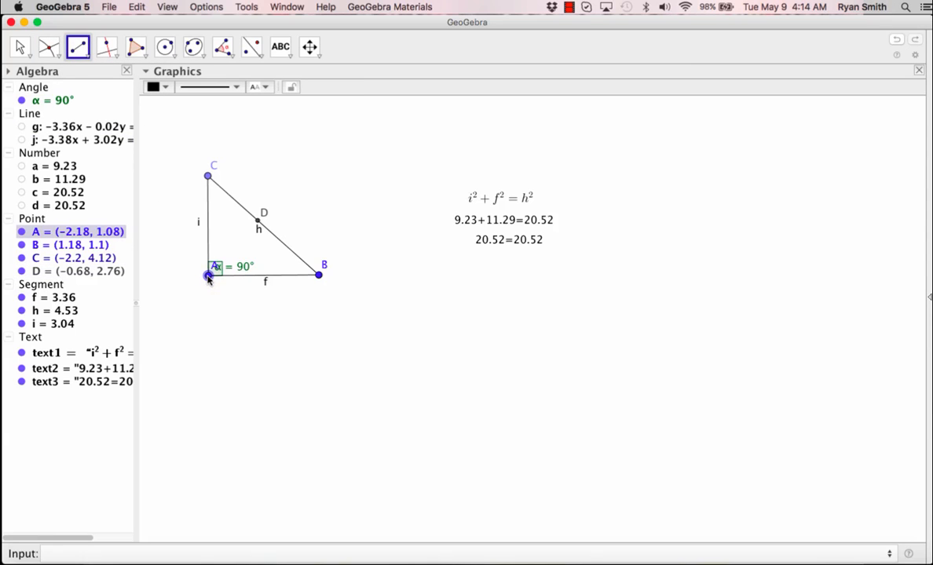
{"action": "left_click", "coordinate": [209, 276]}
{"action": "left_click", "coordinate": [259, 222]}
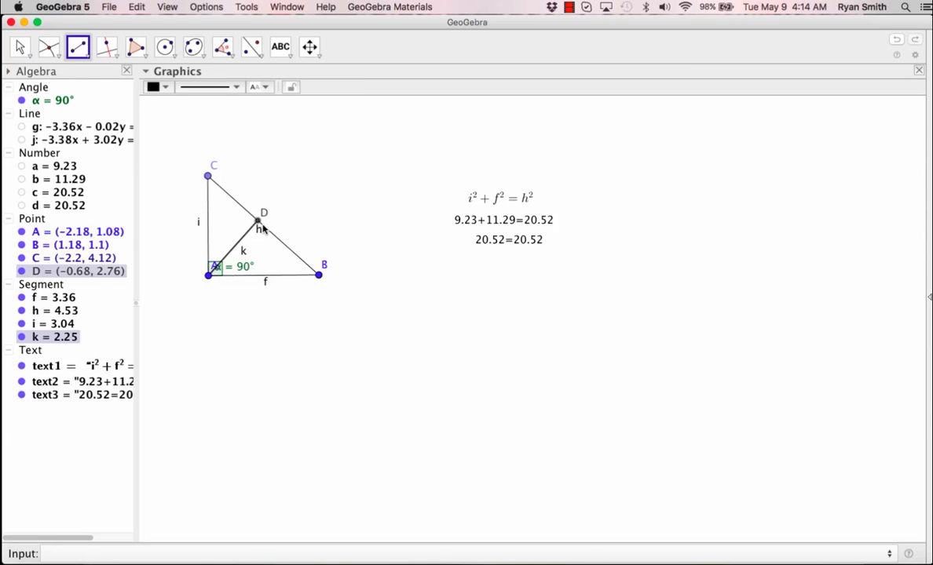
- Split the hypotenuse into segments from C to D and from D to B, and hide the original segment h
{"action": "left_click", "coordinate": [213, 179]}
{"action": "left_click", "coordinate": [258, 222]}
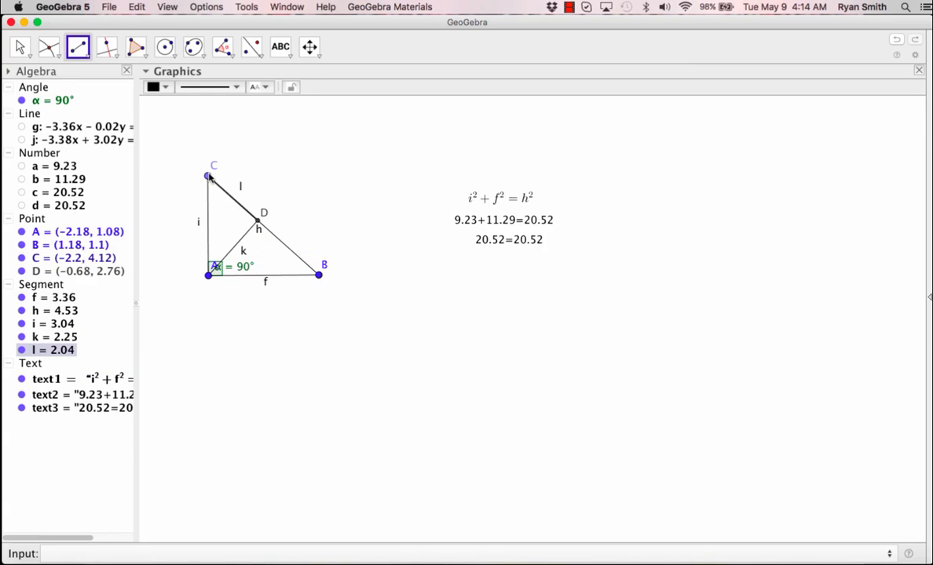
{"action": "left_click", "coordinate": [259, 222]}
{"action": "left_click", "coordinate": [319, 275]}
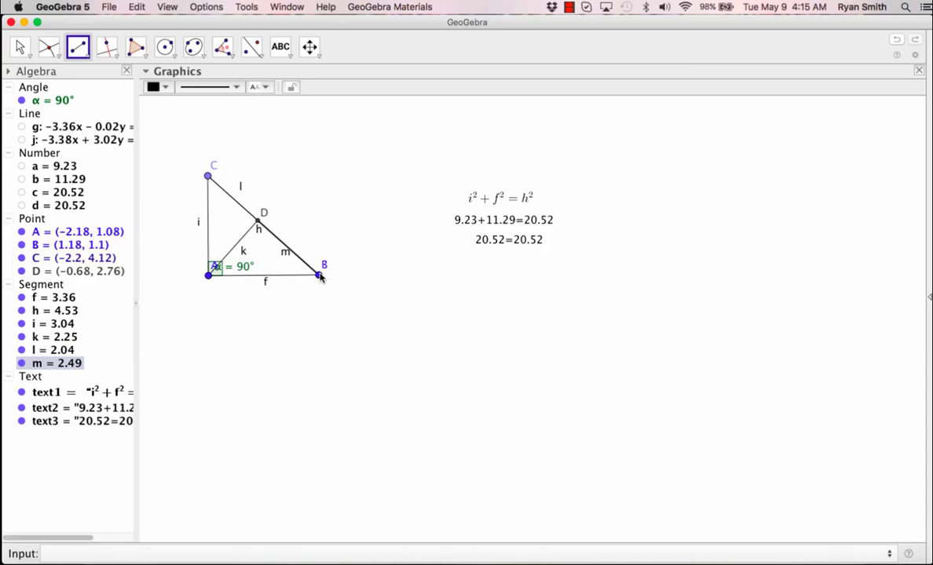
{"action": "left_click", "coordinate": [21, 310]}
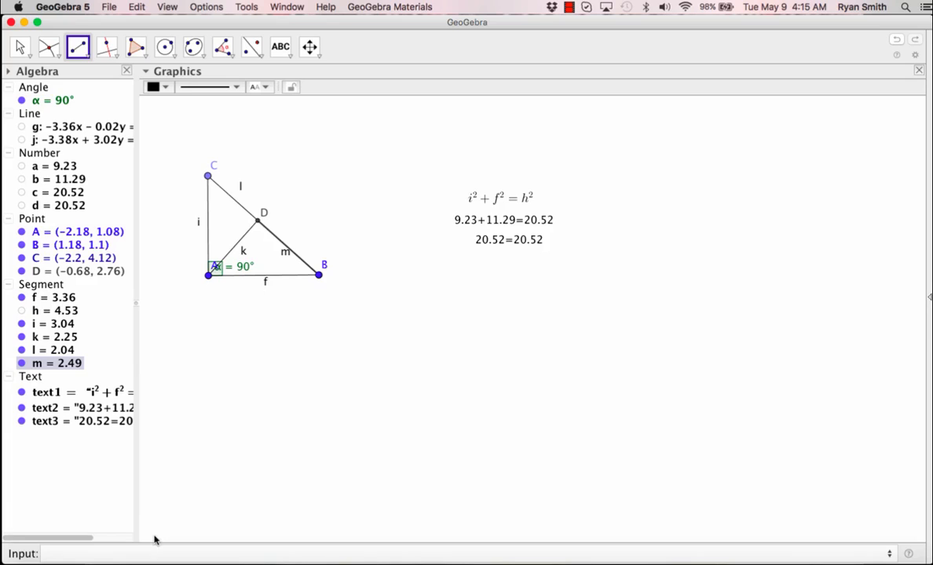
- Define two numbers for the altitude relation, the product l*m and the square k^2
{"action": "left_click", "coordinate": [139, 555]}
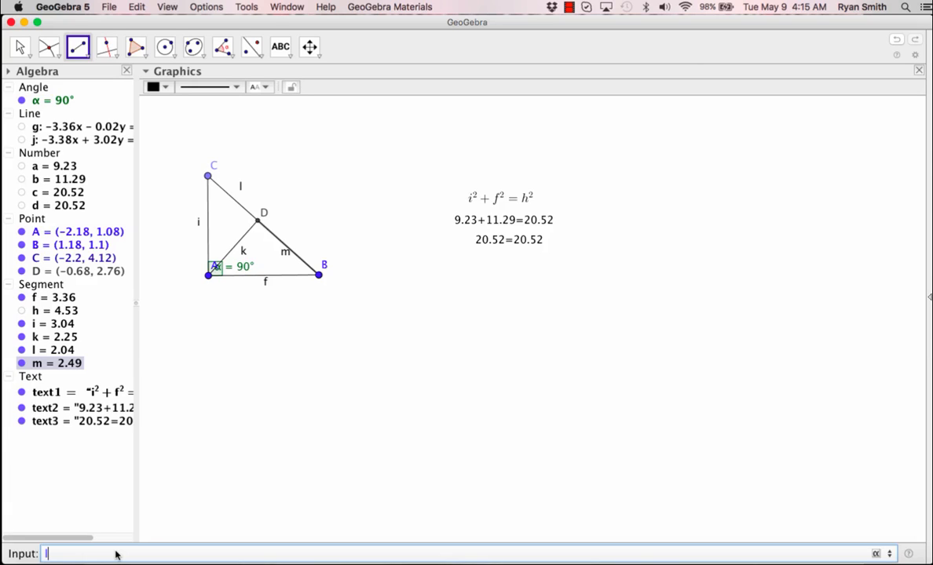
{"action": "type", "text": "l*m"}
{"action": "key", "text": "Return"}
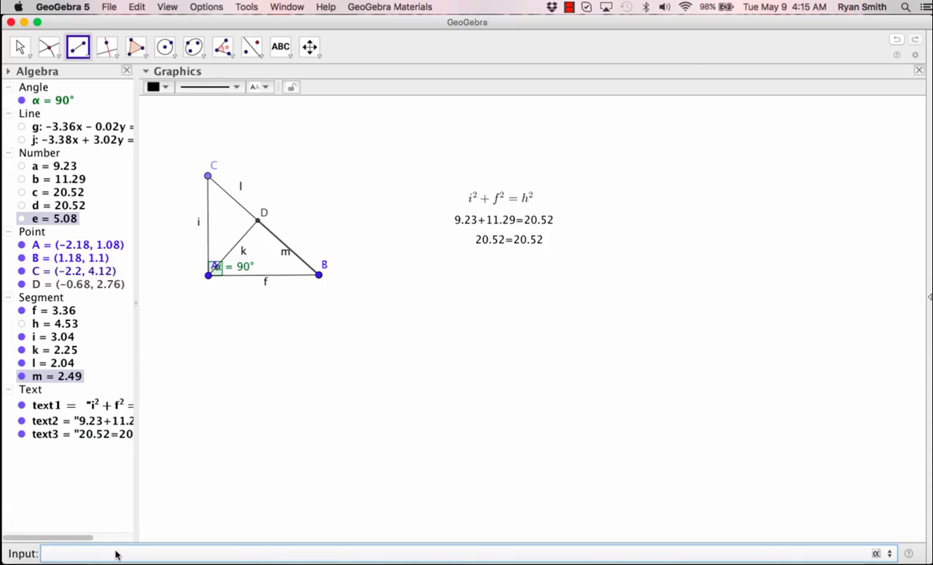
{"action": "type", "text": "k^2"}
{"action": "key", "text": "Return"}
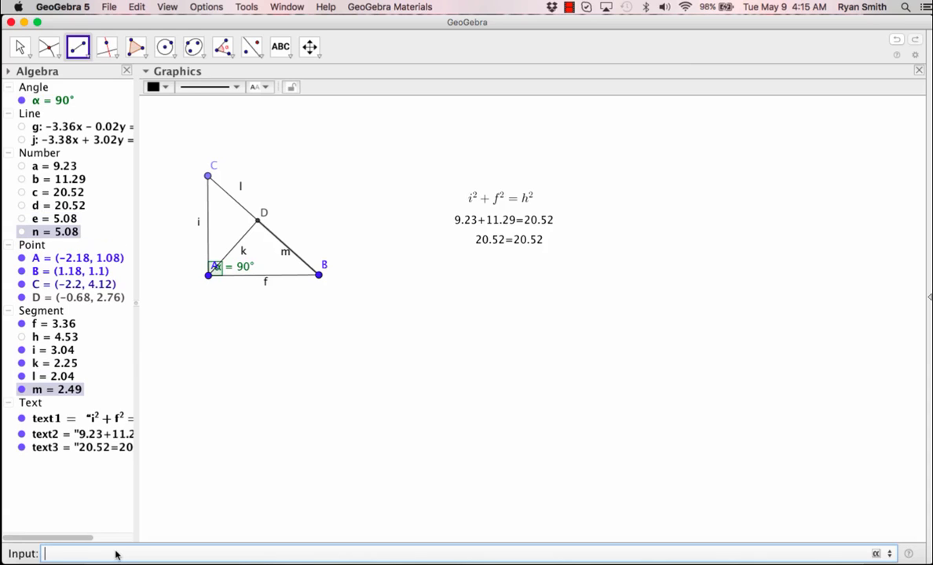
- Add a LaTeX formula text reading l*m=k^2 below the Pythagorean texts
{"action": "left_click", "coordinate": [280, 46]}
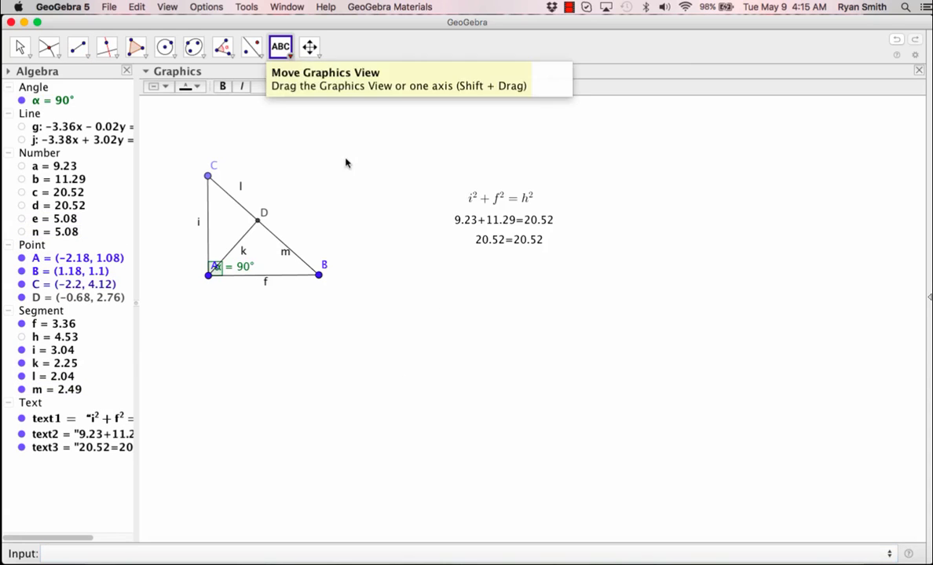
{"action": "left_click", "coordinate": [456, 309]}
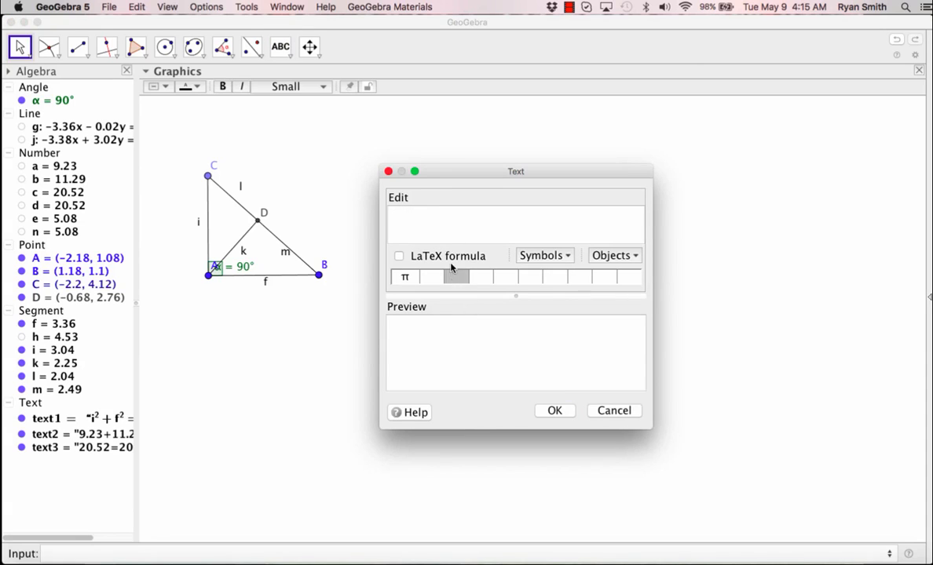
{"action": "left_click_drag", "start_coordinate": [462, 175], "coordinate": [465, 271]}
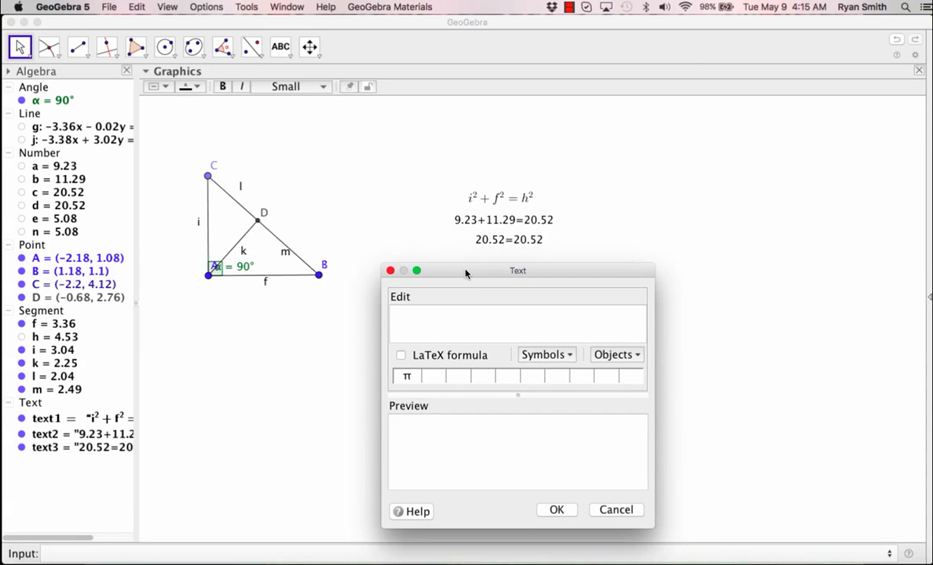
{"action": "type", "text": "I"}
{"action": "type", "text": "*m"}
{"action": "type", "text": "=k"}
{"action": "type", "text": "^2"}
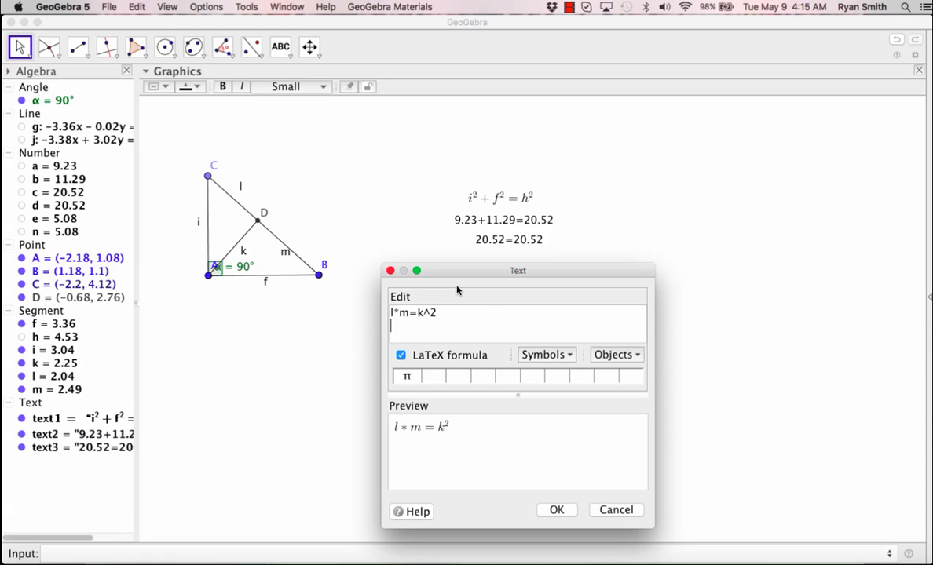
{"action": "left_click", "coordinate": [557, 510]}
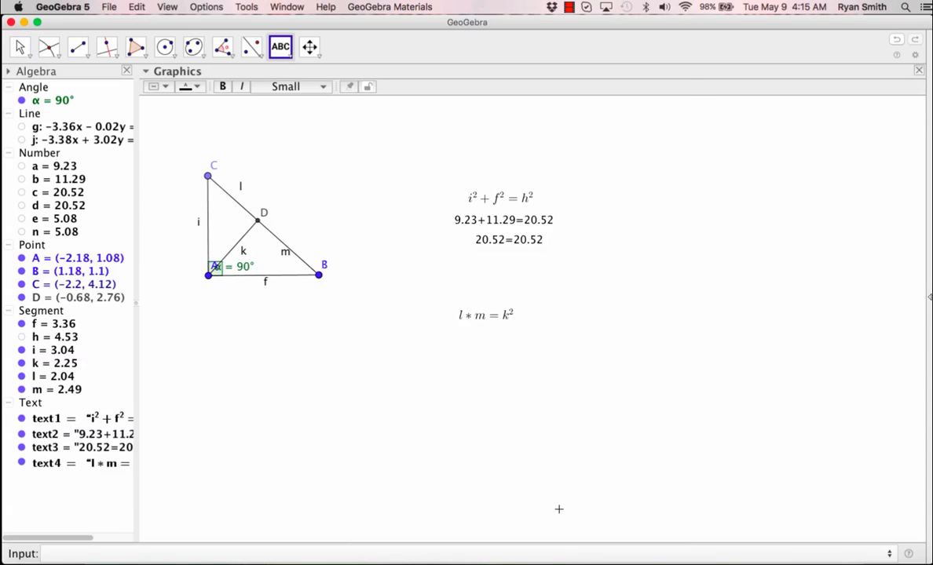
- Add a dynamic text reading l * m = n with linked objects l, m and n, and align it under the l*m=k^2 formula
{"action": "left_click", "coordinate": [468, 357]}
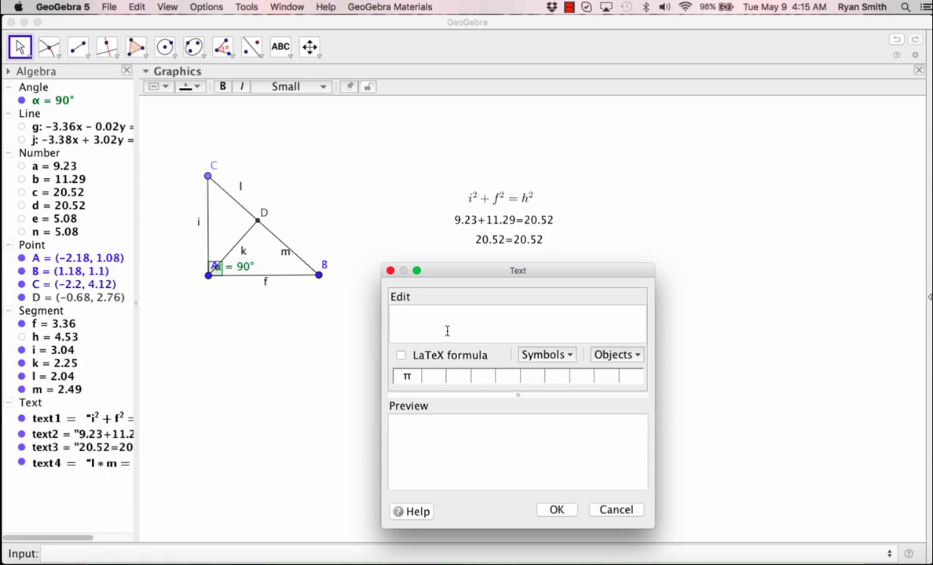
{"action": "left_click", "coordinate": [616, 355]}
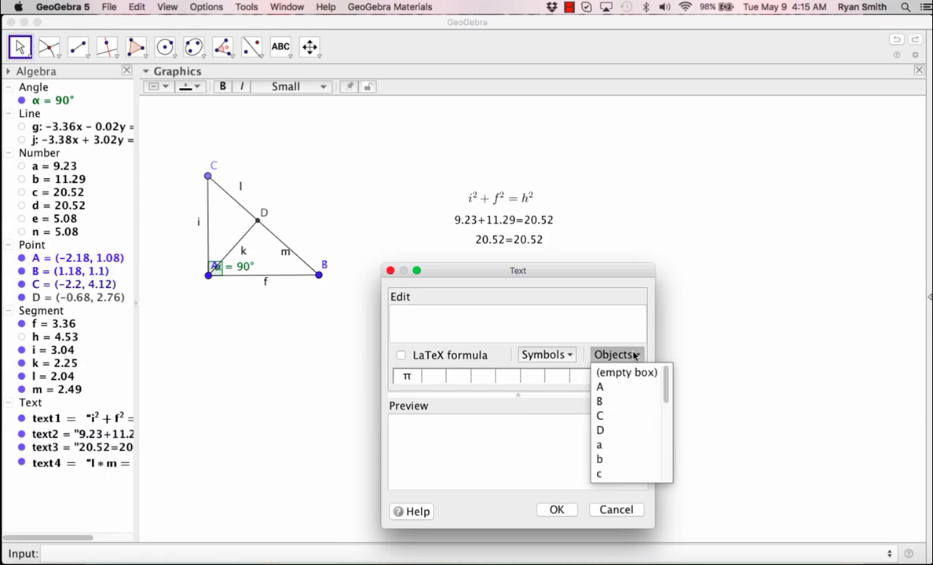
{"action": "scroll", "coordinate": [630, 433], "scroll_direction": "down", "scroll_amount": 5}
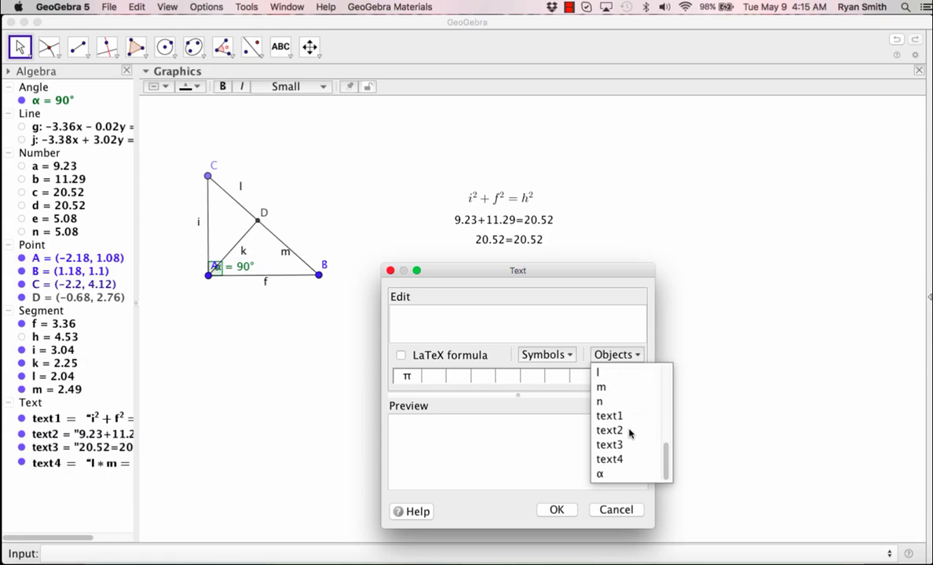
{"action": "left_click", "coordinate": [610, 374]}
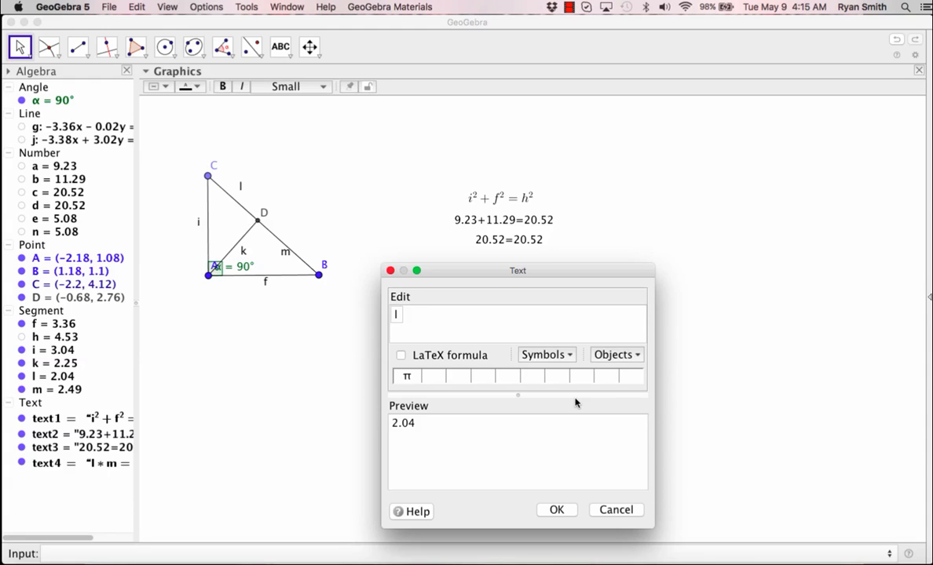
{"action": "left_click", "coordinate": [618, 355]}
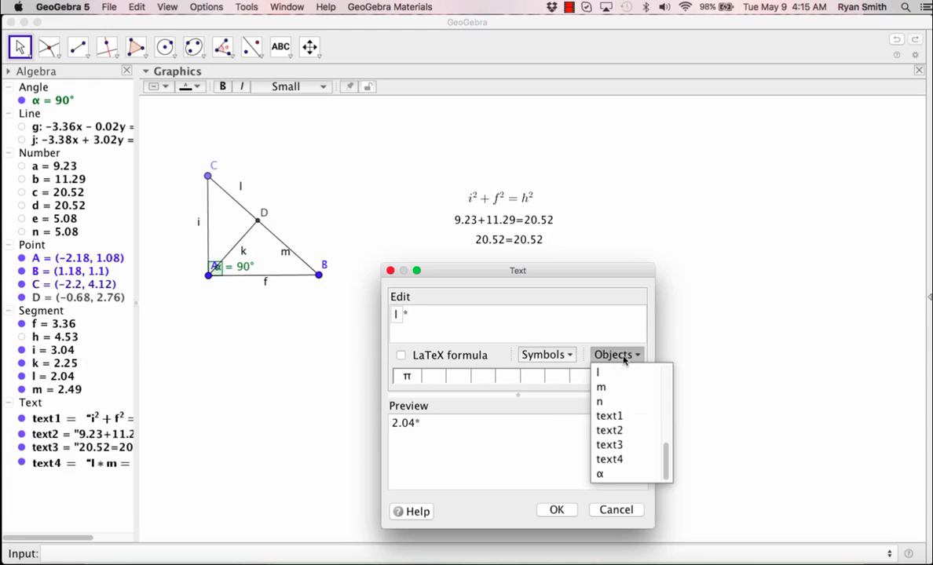
{"action": "left_click", "coordinate": [611, 388]}
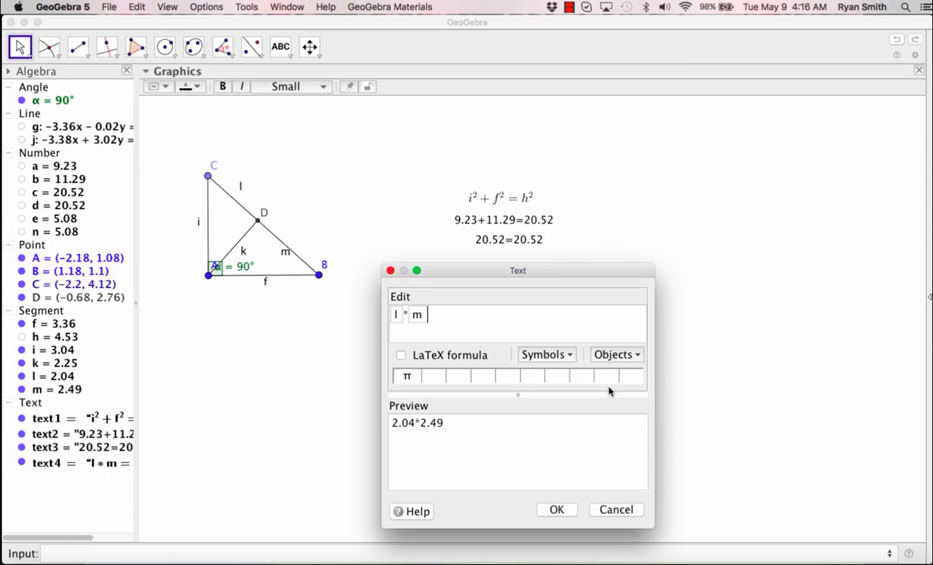
{"action": "type", "text": "="}
{"action": "left_click", "coordinate": [621, 357]}
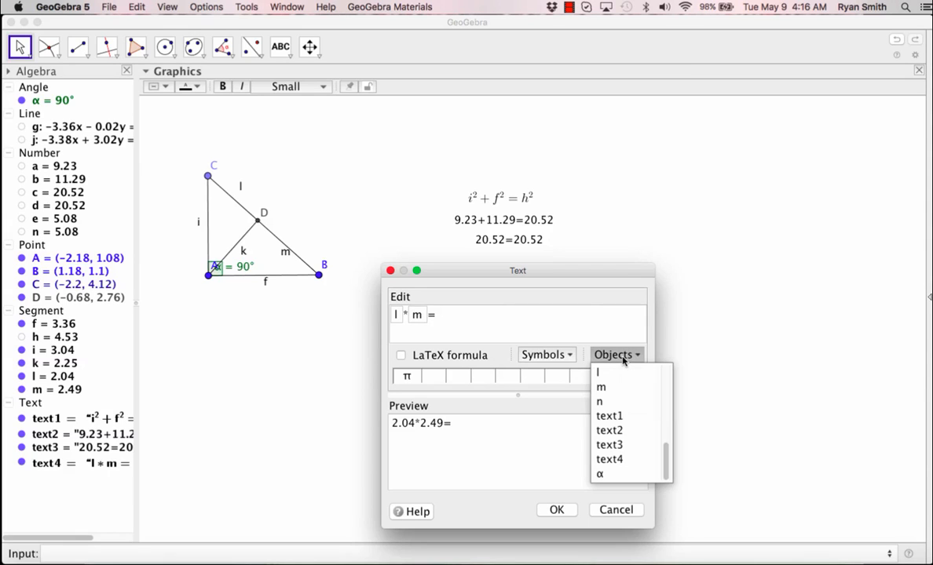
{"action": "left_click", "coordinate": [613, 403]}
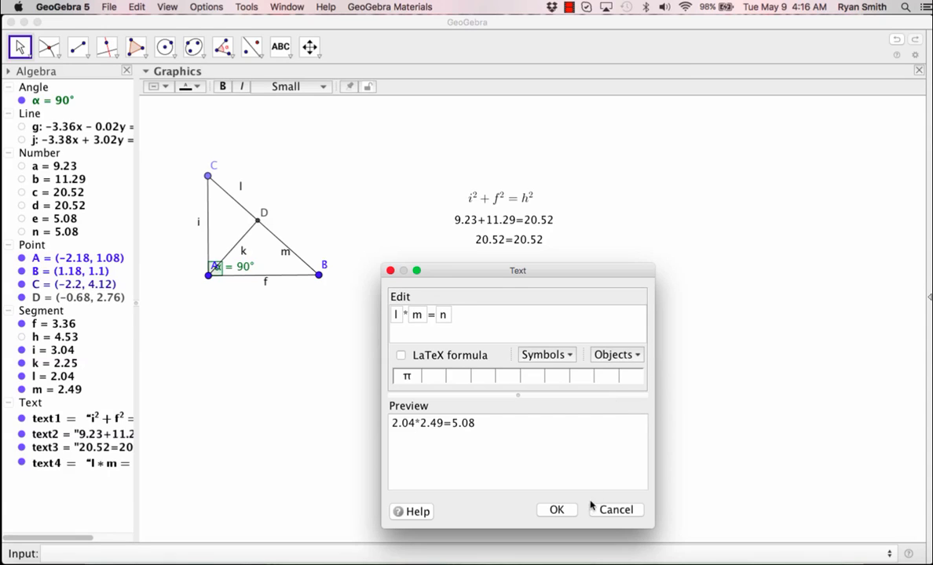
{"action": "left_click", "coordinate": [555, 509]}
{"action": "left_click_drag", "start_coordinate": [504, 356], "coordinate": [478, 342]}
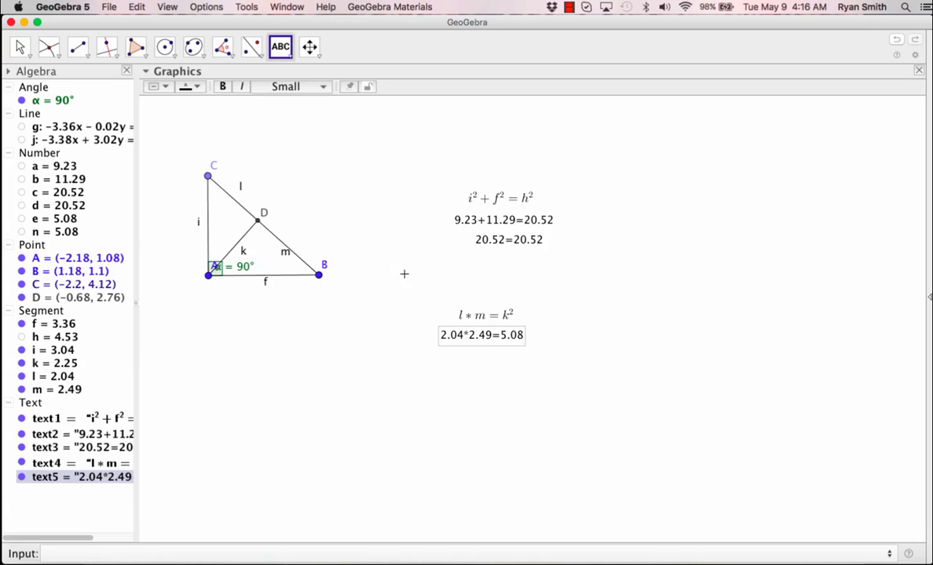
- Add a dynamic text reading e = n with linked objects e and n, and align it under the product text
{"action": "left_click", "coordinate": [475, 372]}
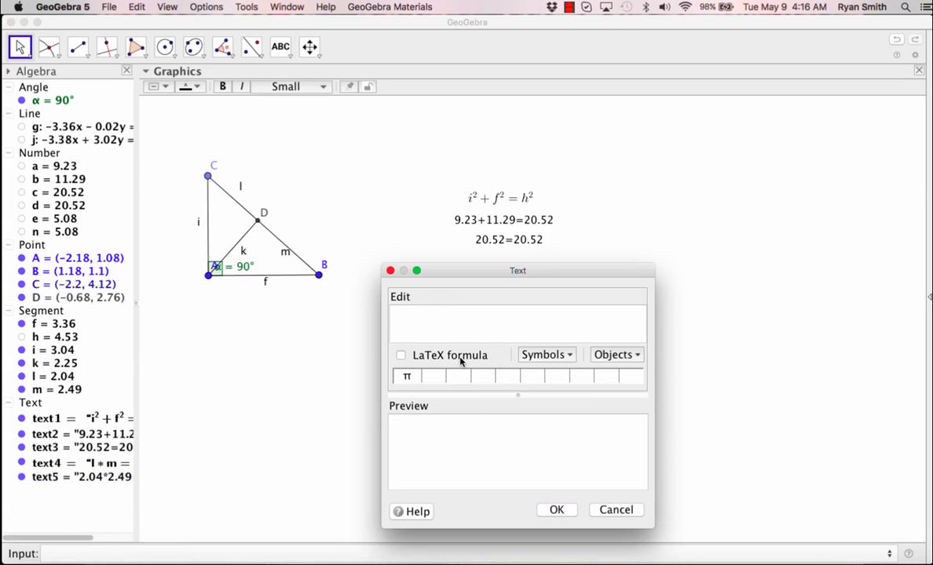
{"action": "left_click", "coordinate": [618, 357]}
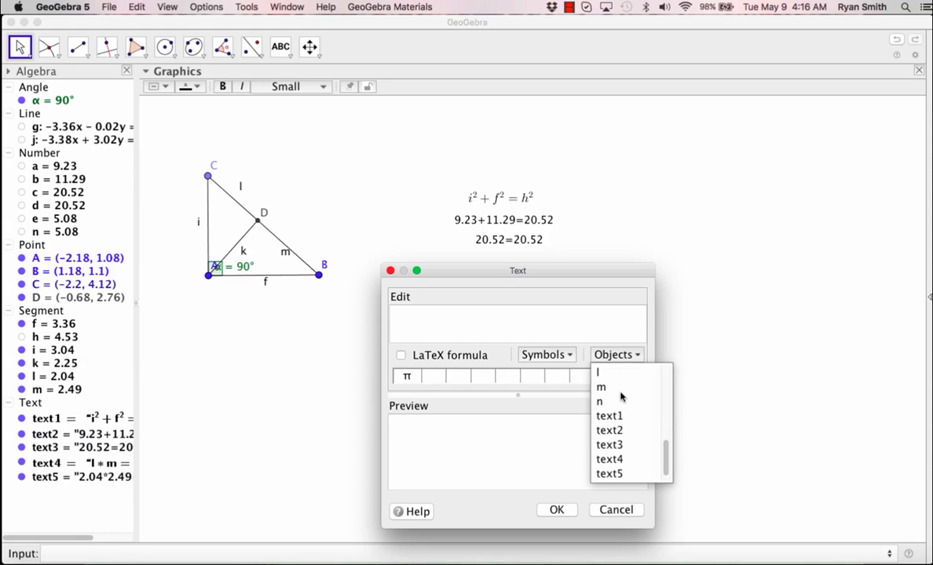
{"action": "scroll", "coordinate": [621, 398], "scroll_direction": "up", "scroll_amount": 1}
{"action": "scroll", "coordinate": [621, 398], "scroll_direction": "down", "scroll_amount": 1}
{"action": "scroll", "coordinate": [621, 398], "scroll_direction": "up", "scroll_amount": 3}
{"action": "scroll", "coordinate": [621, 397], "scroll_direction": "up", "scroll_amount": 1}
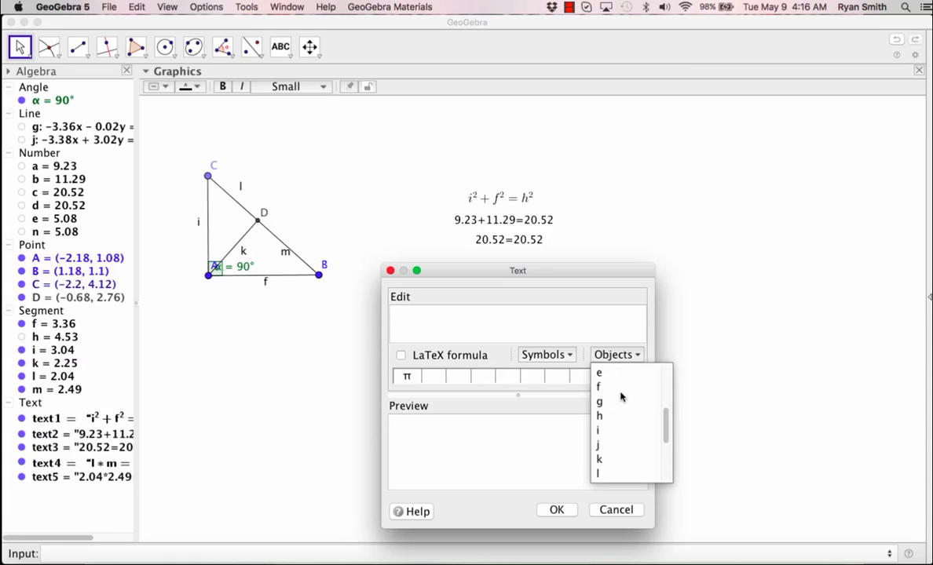
{"action": "left_click", "coordinate": [609, 373]}
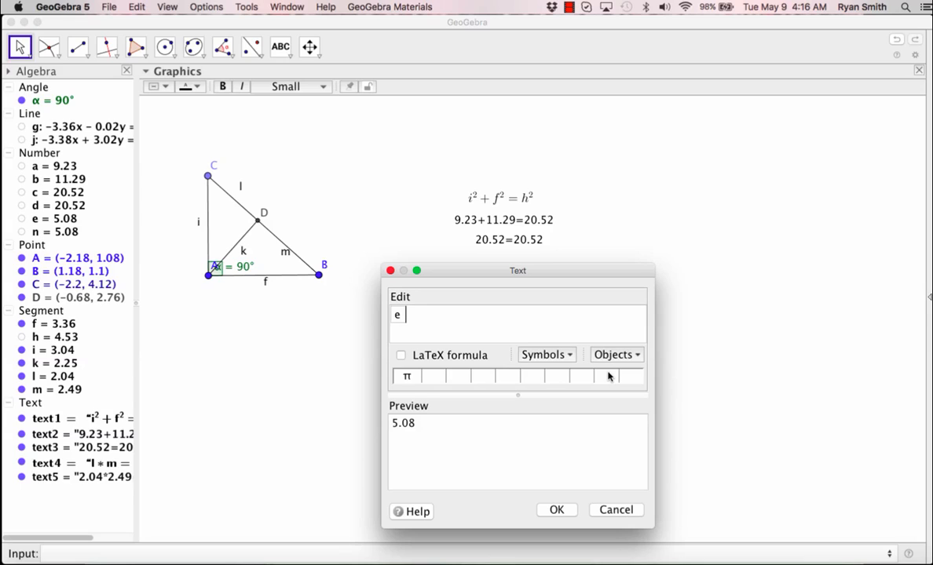
{"action": "type", "text": "="}
{"action": "left_click", "coordinate": [616, 355]}
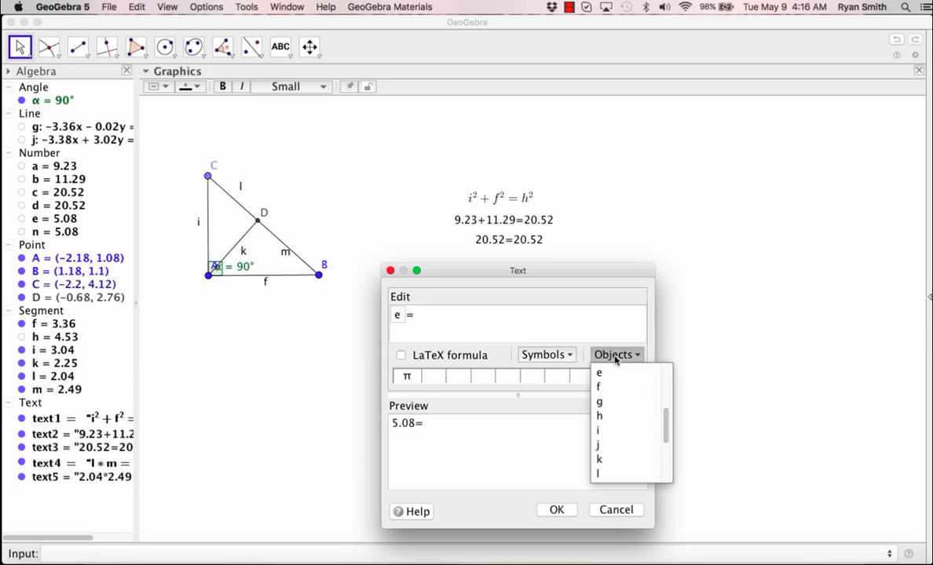
{"action": "scroll", "coordinate": [613, 446], "scroll_direction": "down", "scroll_amount": 3}
{"action": "left_click", "coordinate": [610, 462]}
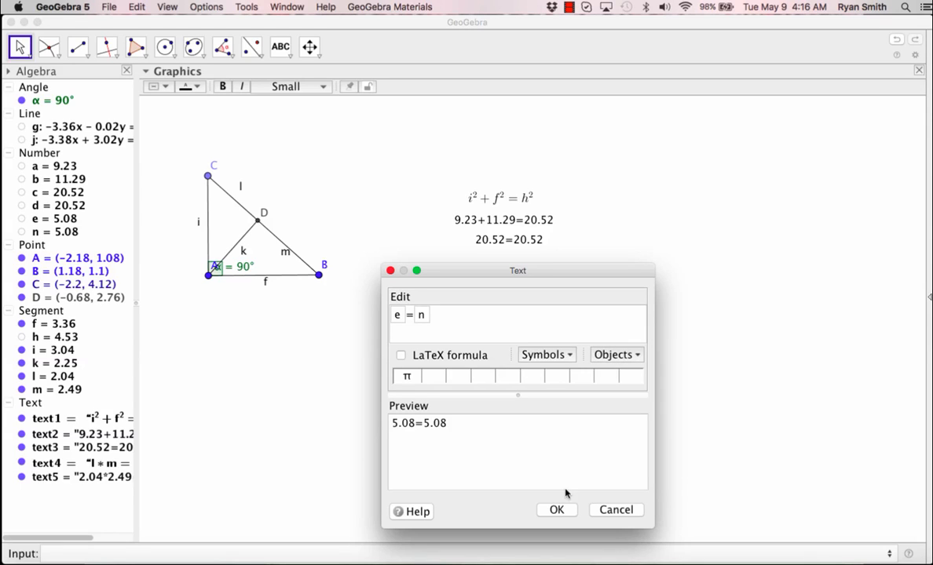
{"action": "left_click", "coordinate": [554, 510]}
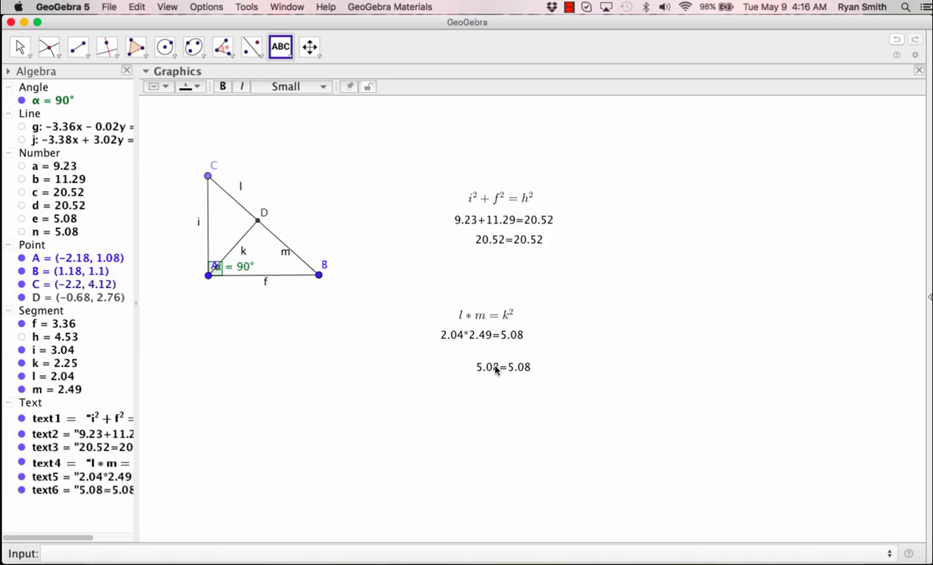
{"action": "left_click_drag", "start_coordinate": [494, 371], "coordinate": [492, 358]}
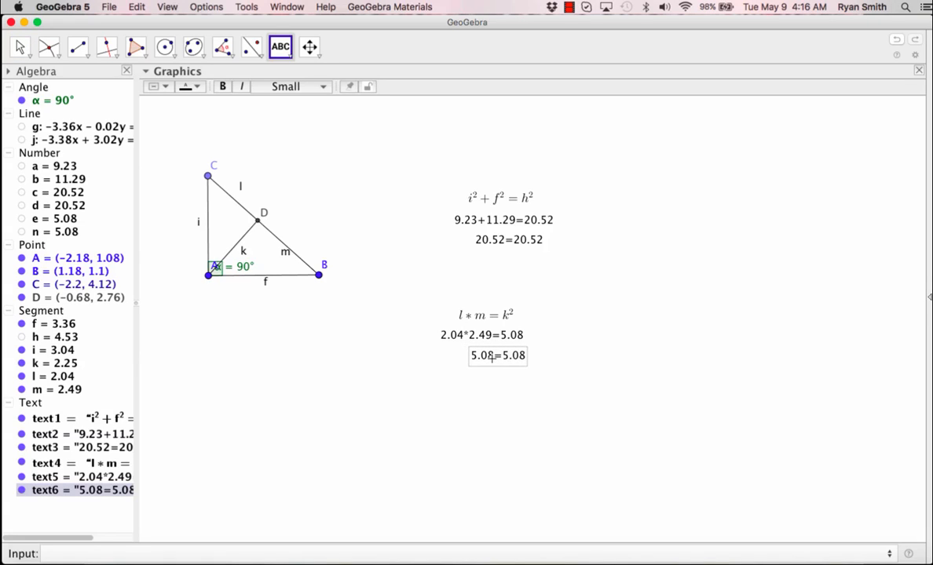
- Reshape the triangle by moving vertex B to about (0.88, 1.06) and further to about (0.6, 1.1), and select vertex C
{"action": "left_click", "coordinate": [21, 47]}
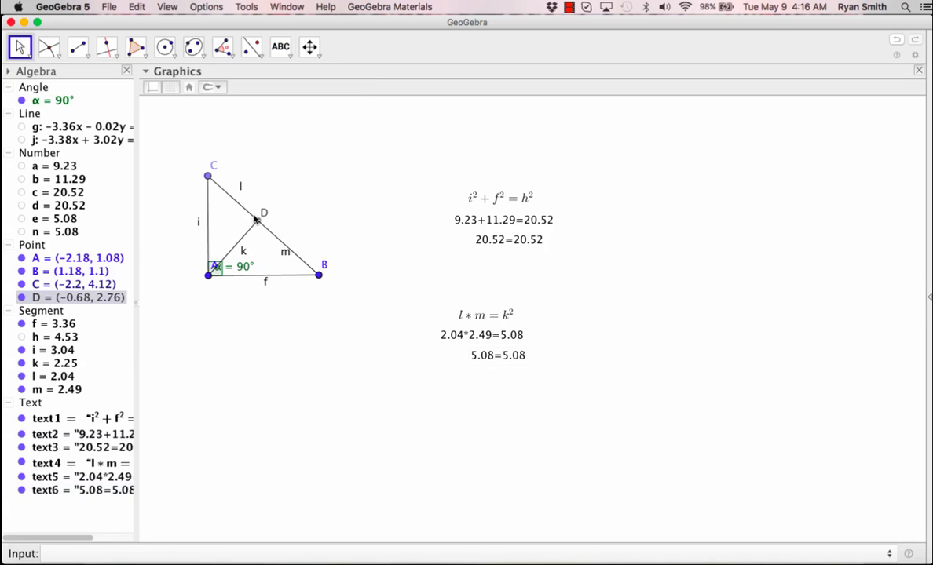
{"action": "mouse_move", "coordinate": [319, 275]}
{"action": "left_mouse_down"}
{"action": "mouse_move", "coordinate": [405, 294]}
{"action": "mouse_move", "coordinate": [398, 268]}
{"action": "mouse_move", "coordinate": [370, 251]}
{"action": "mouse_move", "coordinate": [314, 271]}
{"action": "mouse_move", "coordinate": [307, 295]}
{"action": "mouse_move", "coordinate": [308, 276]}
{"action": "left_mouse_up"}
{"action": "left_click", "coordinate": [568, 7]}
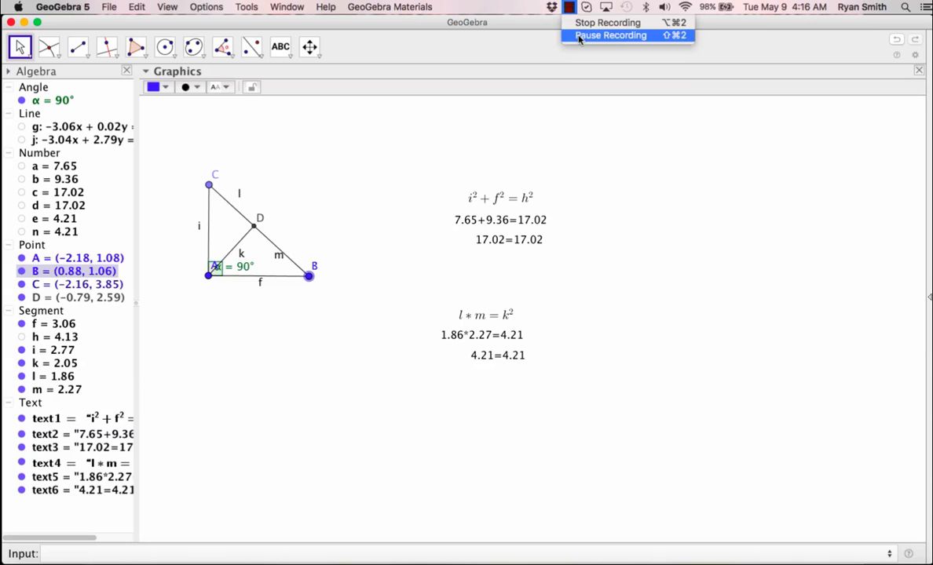
{"action": "left_click", "coordinate": [579, 36]}
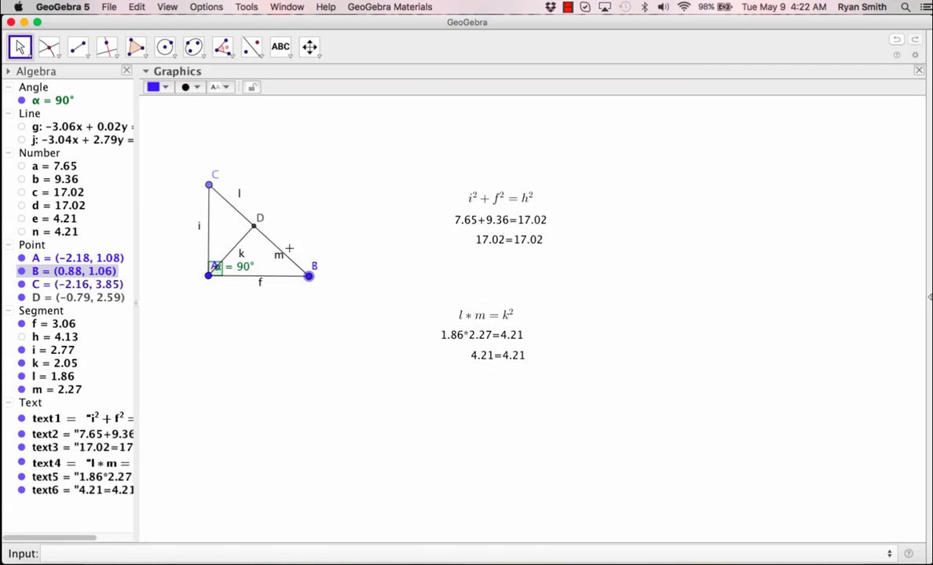
{"action": "mouse_move", "coordinate": [308, 277]}
{"action": "left_mouse_down"}
{"action": "mouse_move", "coordinate": [341, 291]}
{"action": "mouse_move", "coordinate": [303, 268]}
{"action": "mouse_move", "coordinate": [301, 279]}
{"action": "left_mouse_up"}
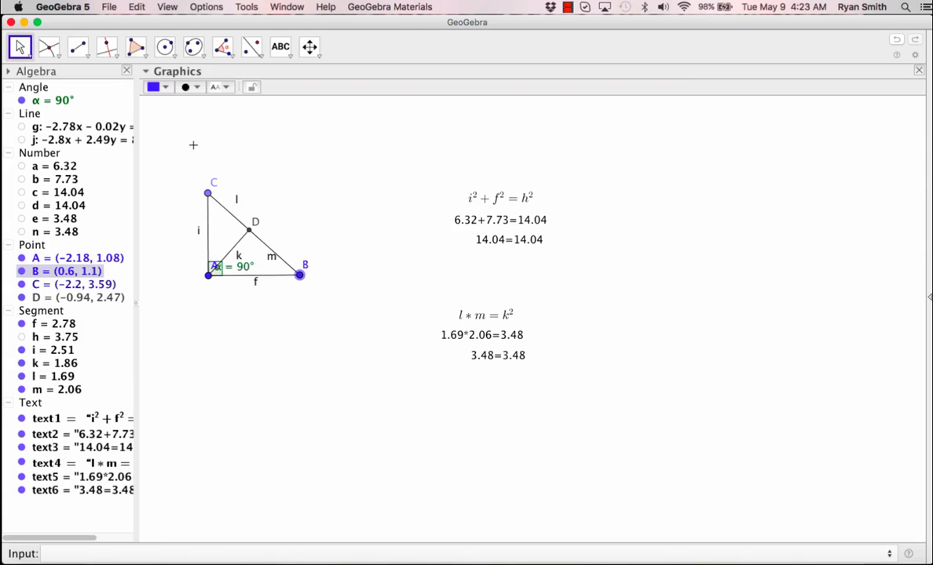
{"action": "left_click", "coordinate": [207, 195]}
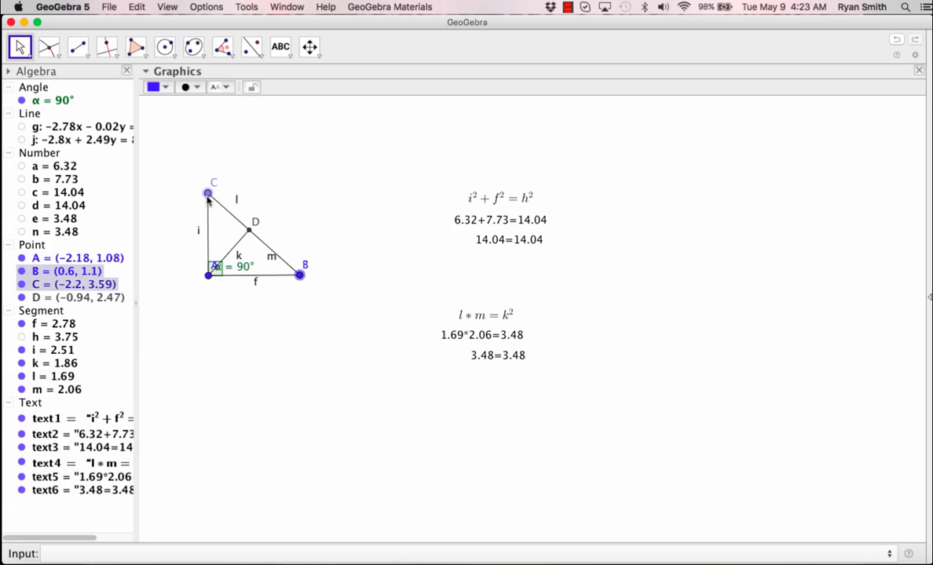
- Reshape the altitude triangle by moving vertex C to about (-2.2, 4) and vertex B to about (-0.26, 1)
{"action": "mouse_move", "coordinate": [207, 198]}
{"action": "left_mouse_down"}
{"action": "mouse_move", "coordinate": [204, 142]}
{"action": "mouse_move", "coordinate": [203, 204]}
{"action": "mouse_move", "coordinate": [204, 139]}
{"action": "mouse_move", "coordinate": [205, 180]}
{"action": "left_mouse_up"}
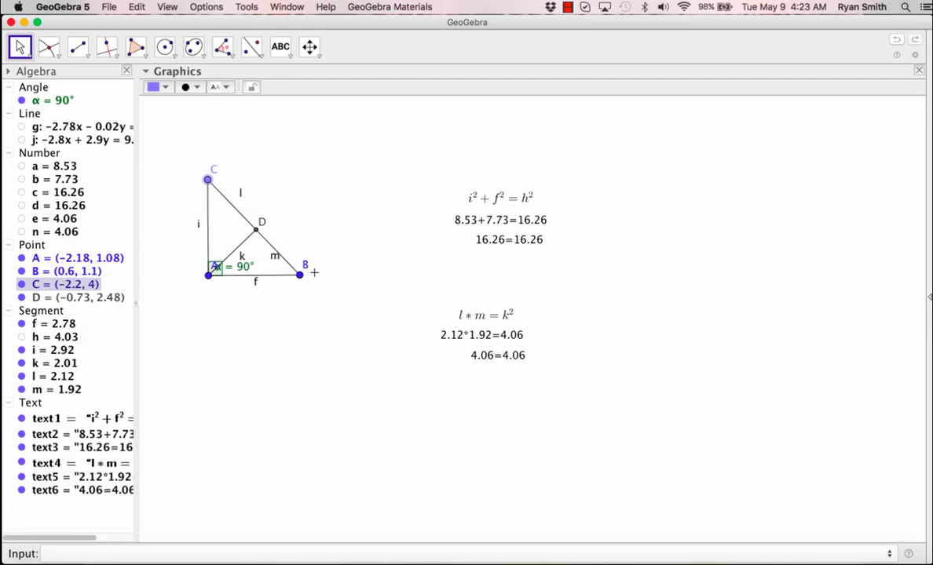
{"action": "left_click_drag", "start_coordinate": [301, 274], "coordinate": [271, 278]}
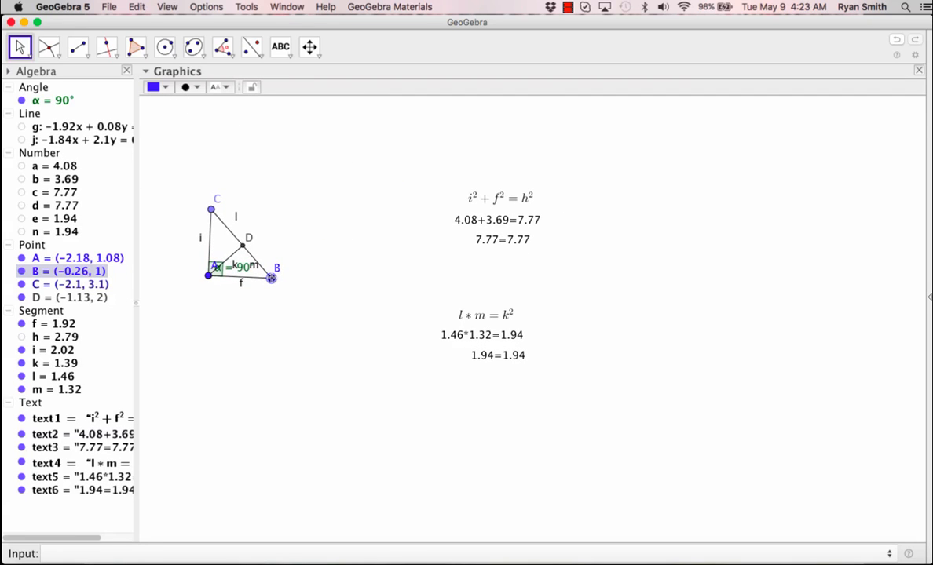
- Draw a near-vertical segment beside the texts from about (11.08, 2.56) down to about (11.2, 0.08)
{"action": "left_click", "coordinate": [78, 47]}
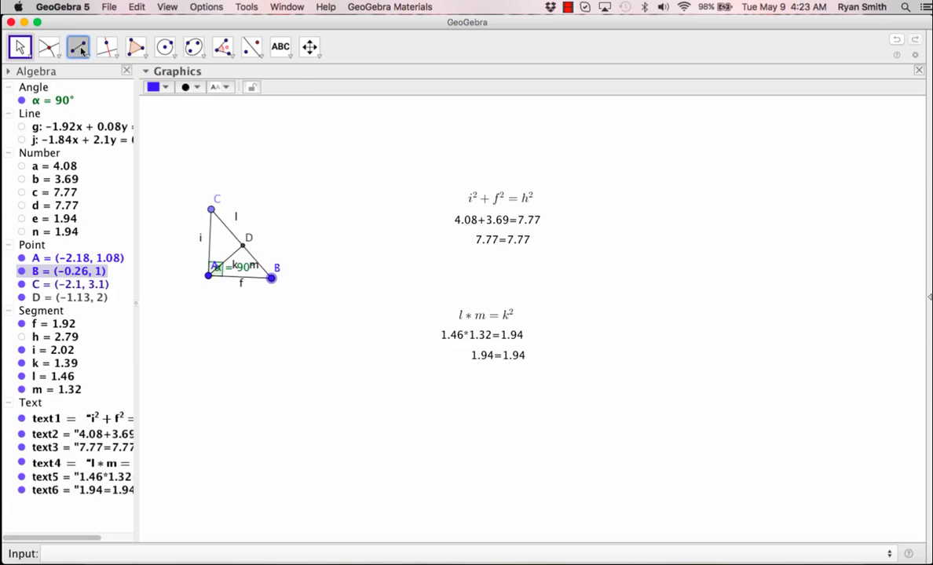
{"action": "left_click", "coordinate": [644, 226]}
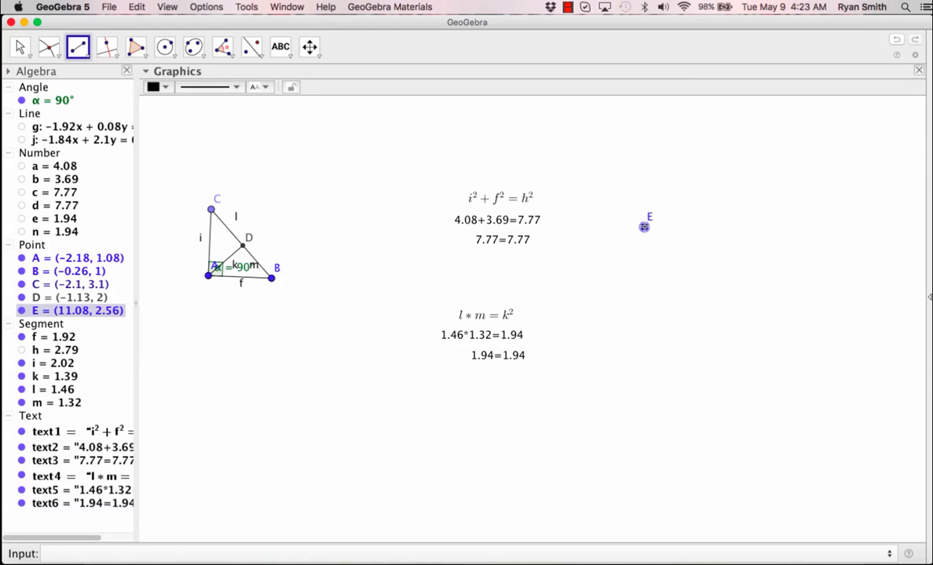
{"action": "left_click", "coordinate": [648, 308]}
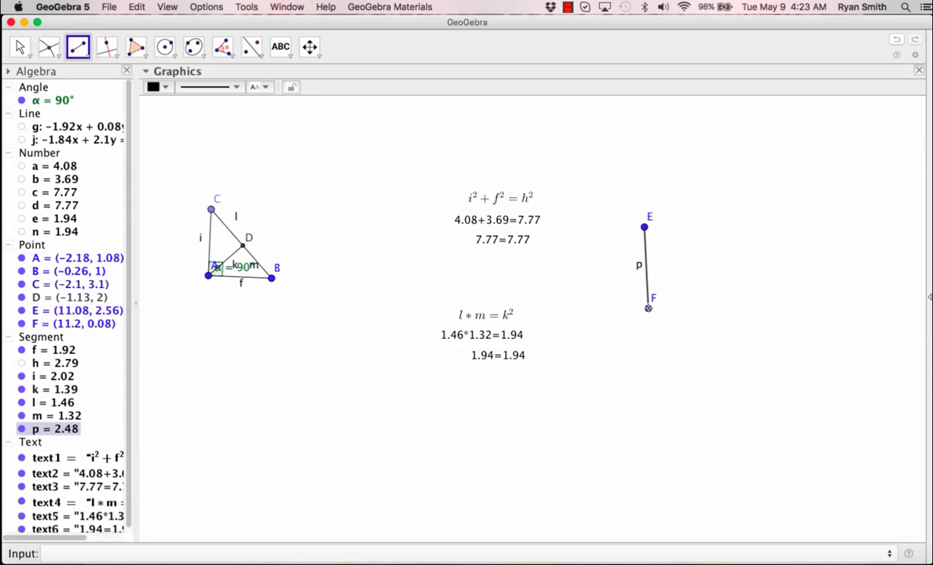
- Rotate segment EF with its endpoints by 90° counterclockwise around point F
{"action": "left_click", "coordinate": [260, 58]}
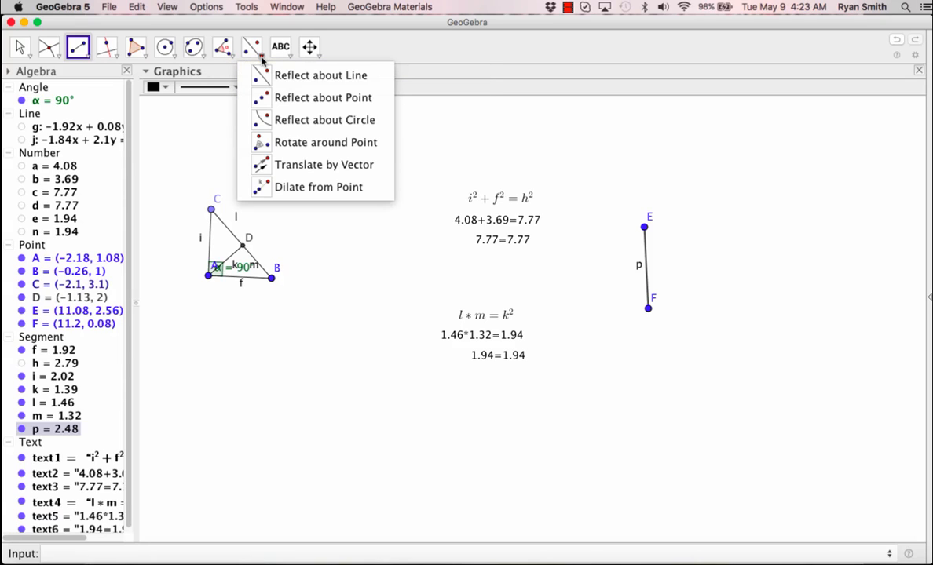
{"action": "left_click", "coordinate": [275, 143]}
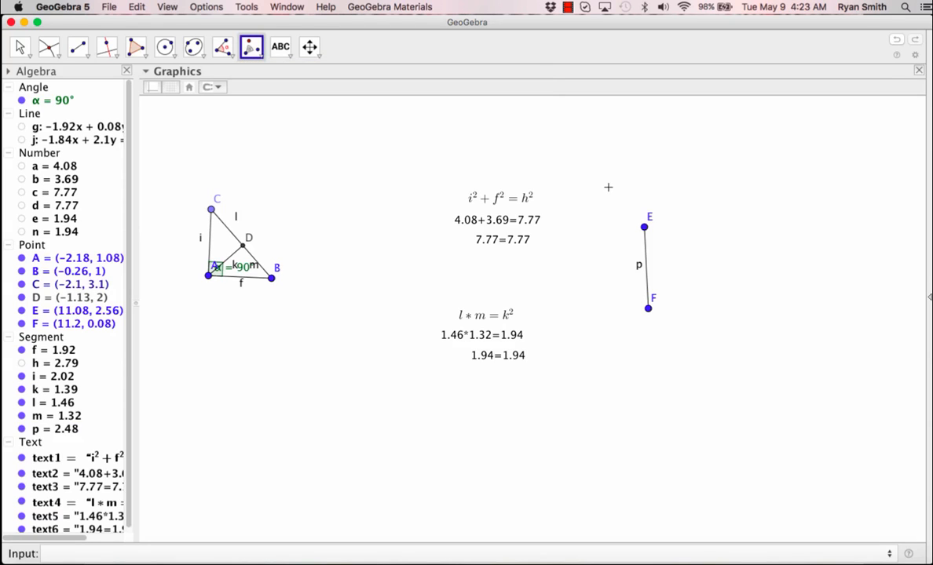
{"action": "left_click_drag", "start_coordinate": [608, 187], "coordinate": [668, 328]}
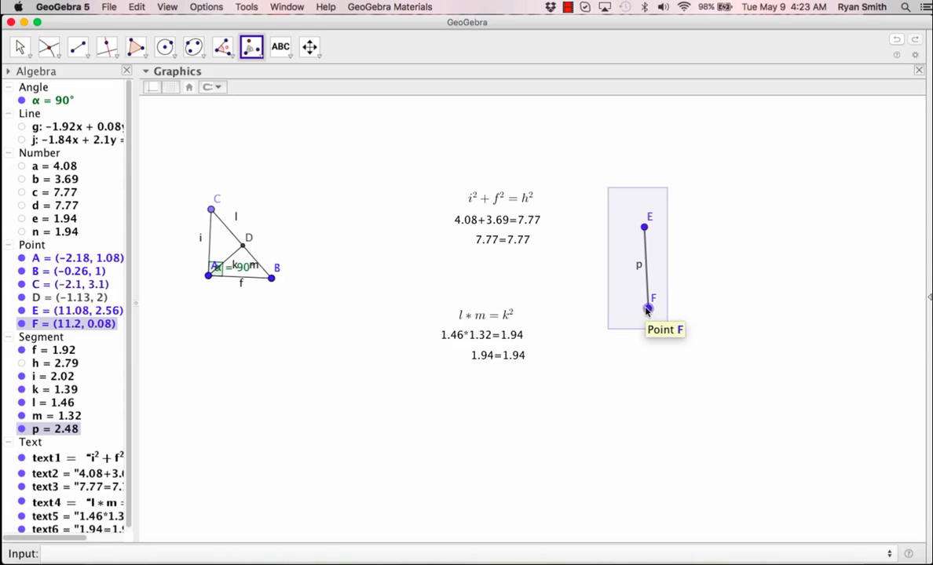
{"action": "left_click", "coordinate": [647, 308]}
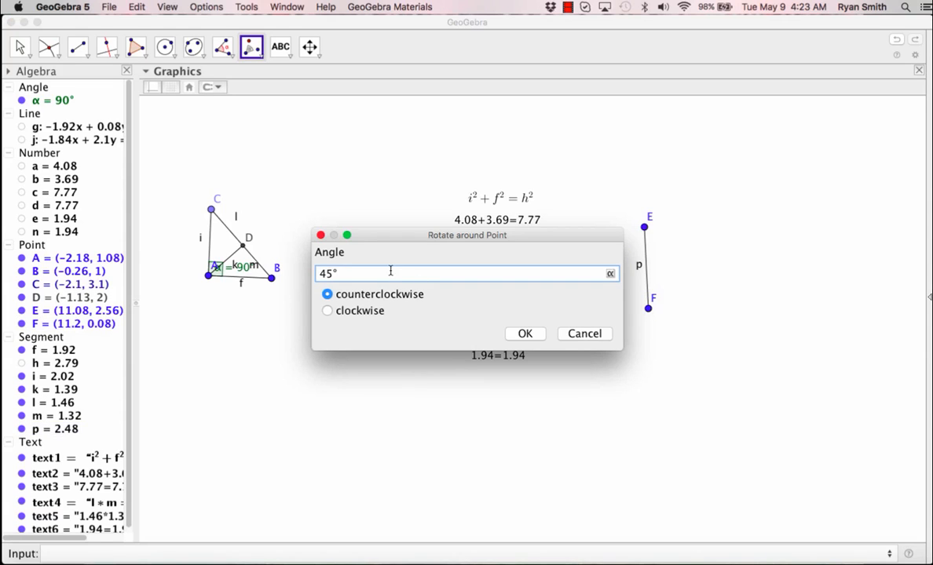
{"action": "key", "text": "BackSpace"}
{"action": "key", "text": "BackSpace"}
{"action": "key", "text": "BackSpace"}
{"action": "type", "text": "90"}
{"action": "key", "text": "Return"}
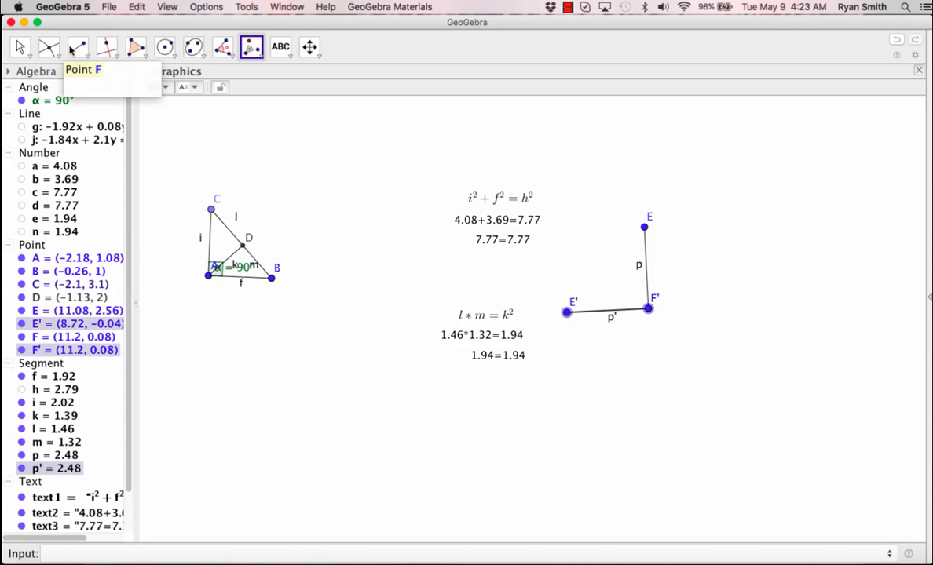
- Close the second triangle by drawing a segment from E' to E
{"action": "left_click", "coordinate": [72, 49]}
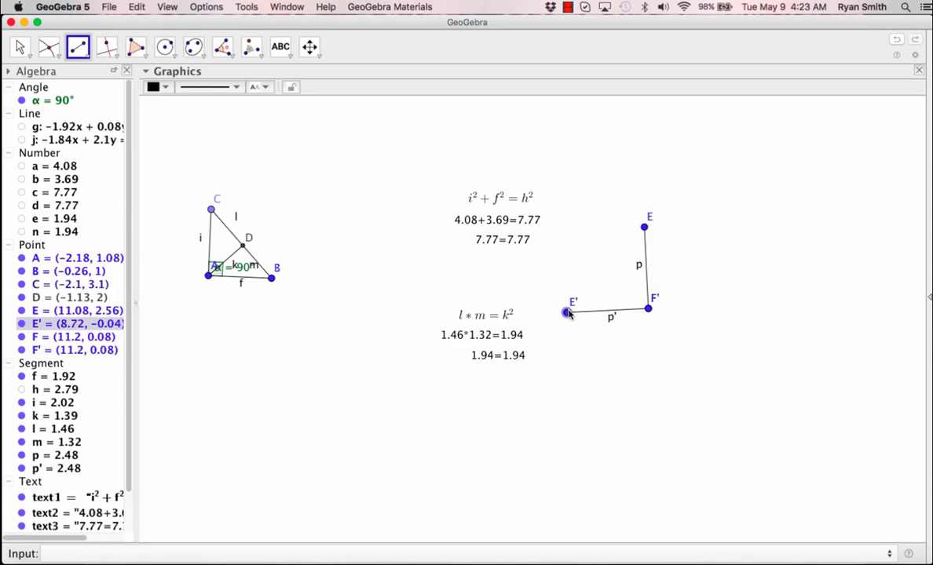
{"action": "left_click", "coordinate": [568, 313]}
{"action": "left_click", "coordinate": [645, 228]}
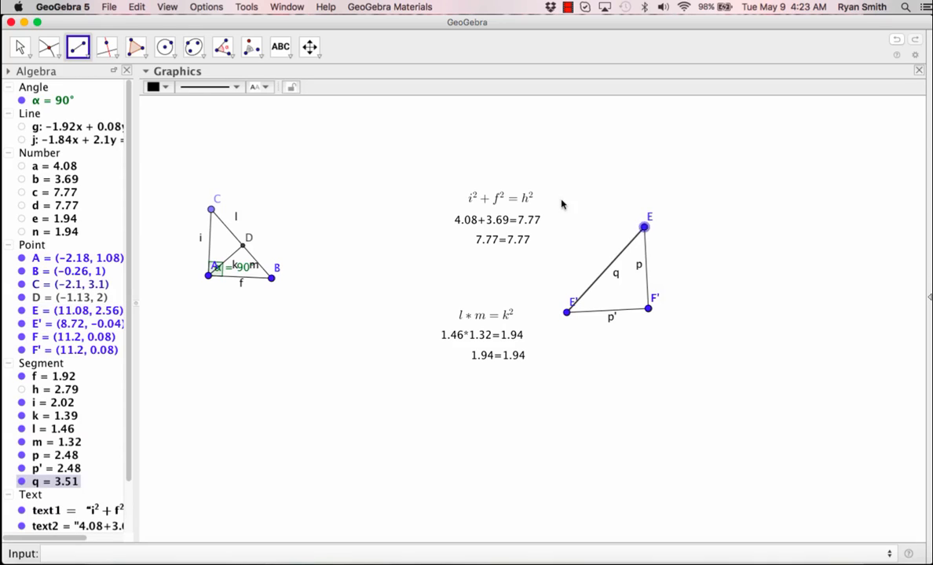
{"action": "key", "text": "Escape"}
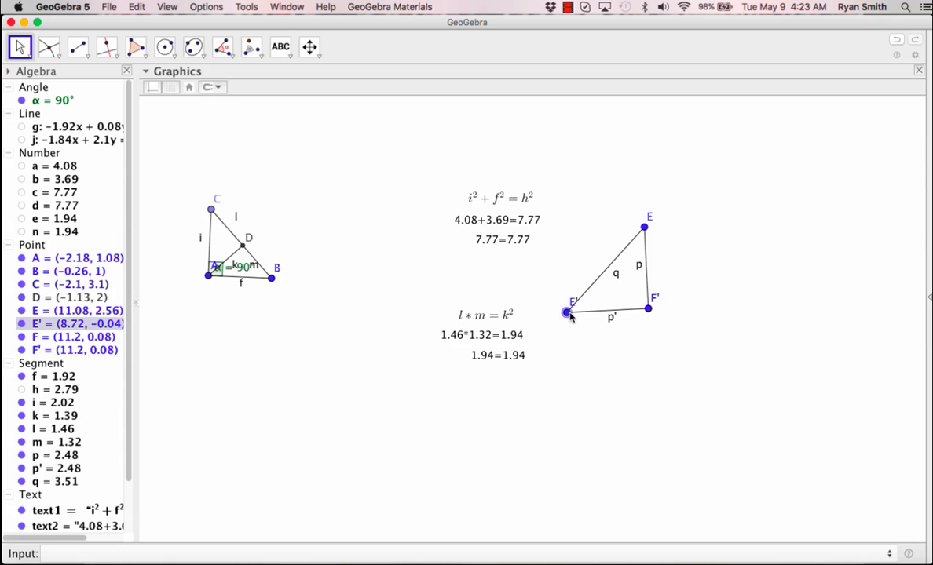
{"action": "left_click", "coordinate": [227, 52]}
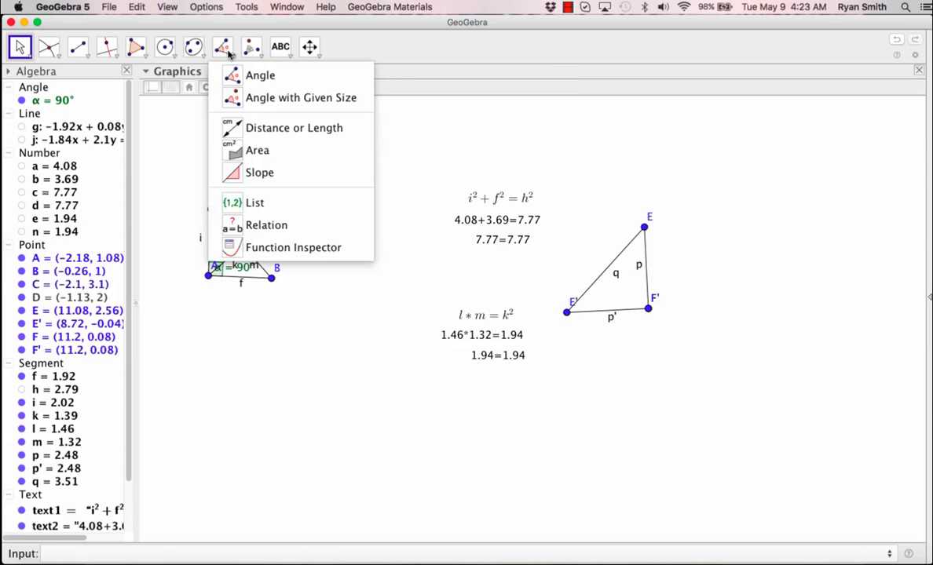
{"action": "left_click", "coordinate": [240, 76]}
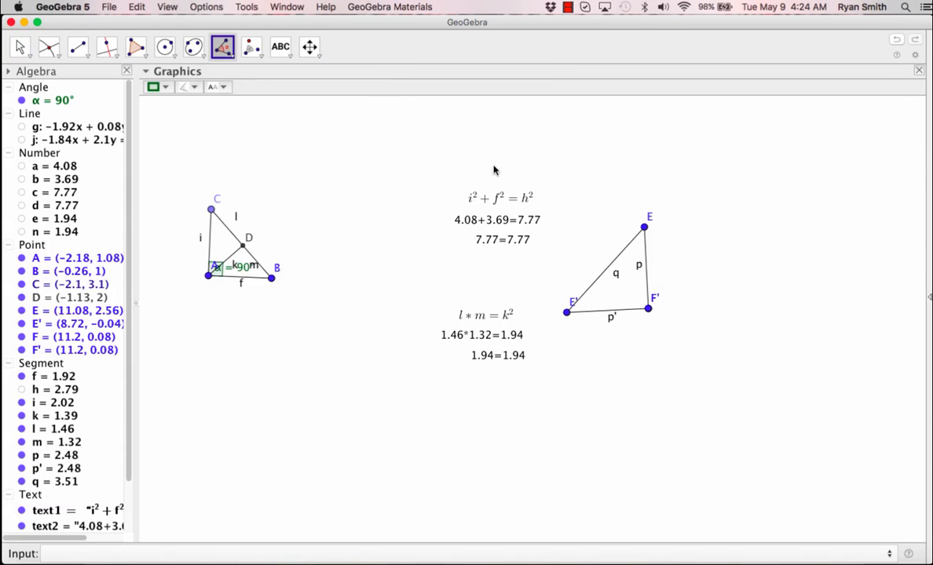
{"action": "left_click", "coordinate": [566, 313]}
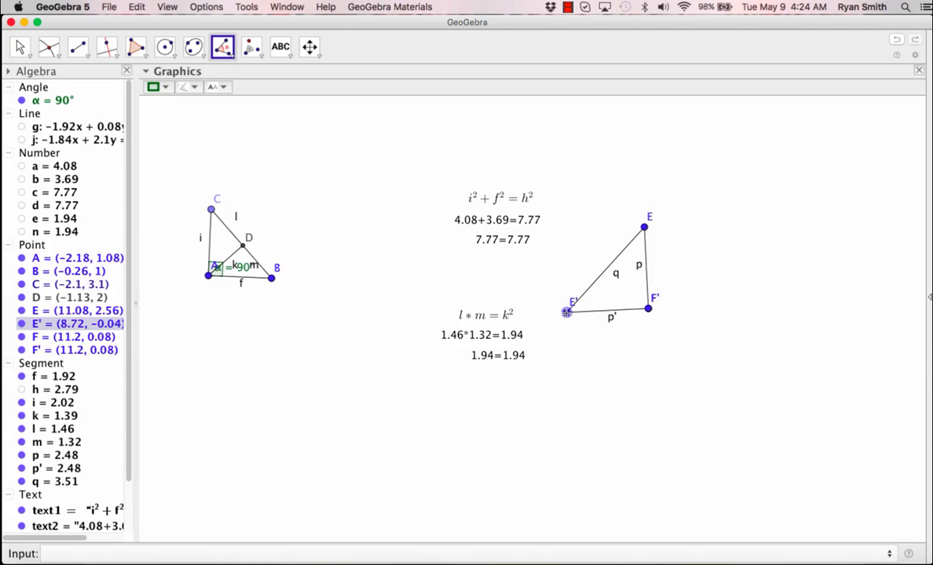
{"action": "left_click", "coordinate": [647, 308]}
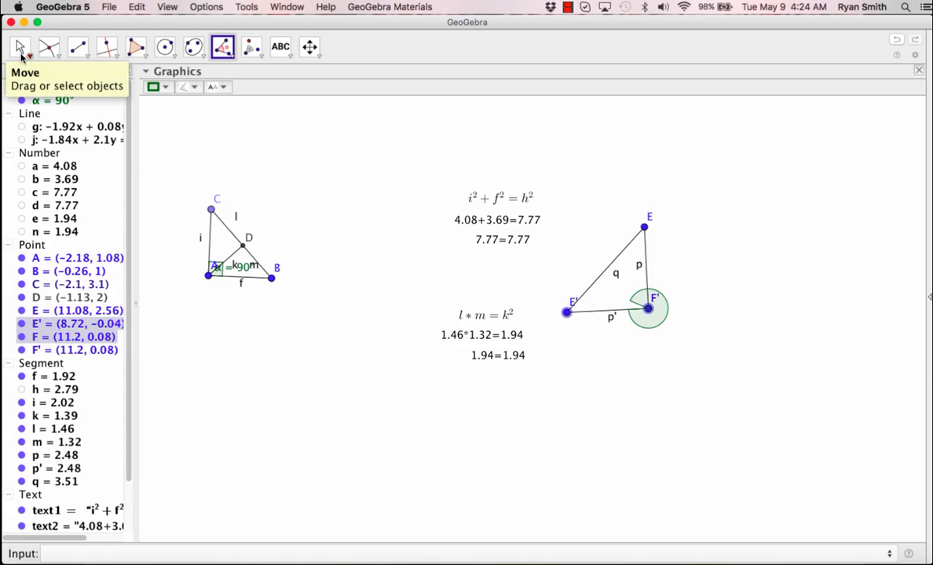
{"action": "left_click", "coordinate": [27, 55]}
{"action": "left_click", "coordinate": [29, 73]}
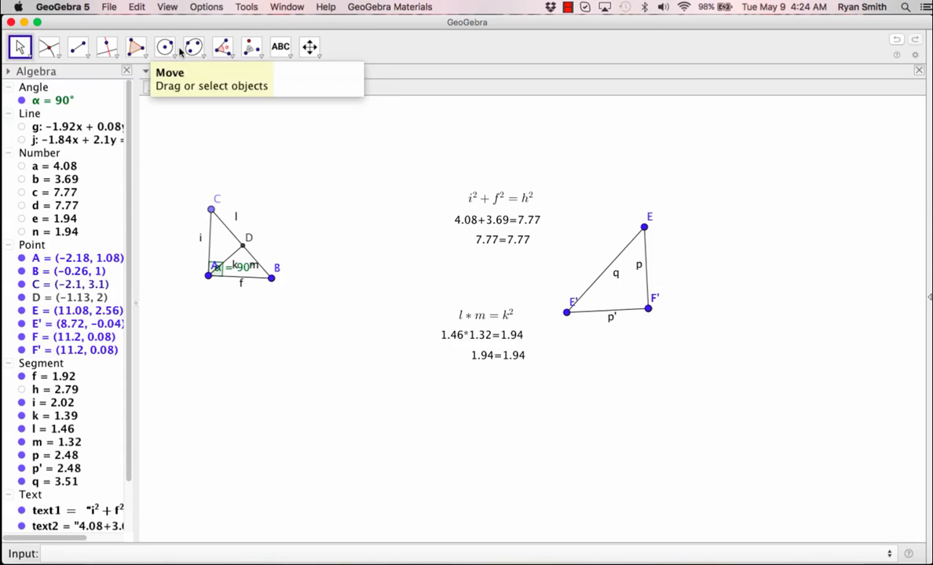
- Mark the angle at vertex F of the second triangle, defined by points E, F and E'
{"action": "left_click", "coordinate": [223, 47]}
{"action": "left_click", "coordinate": [644, 227]}
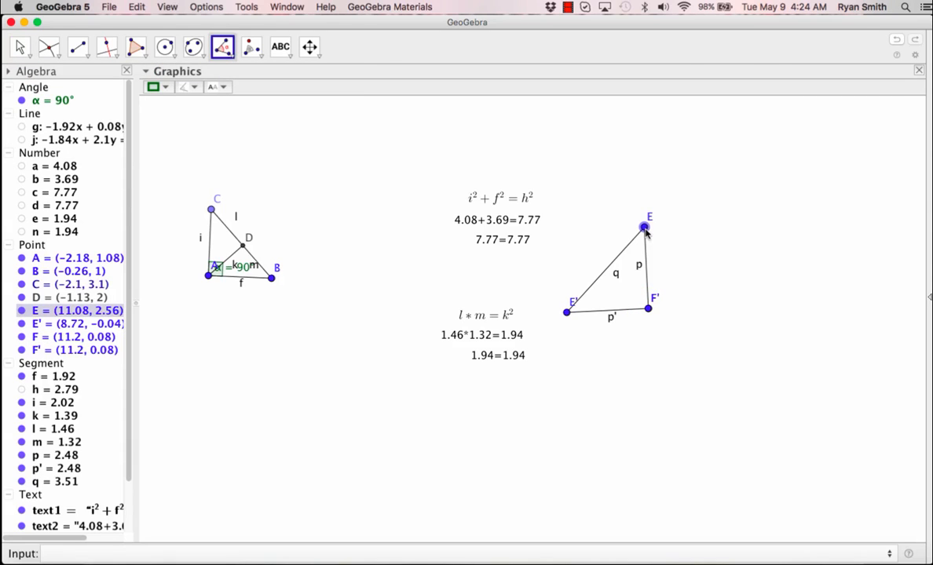
{"action": "left_click", "coordinate": [647, 309]}
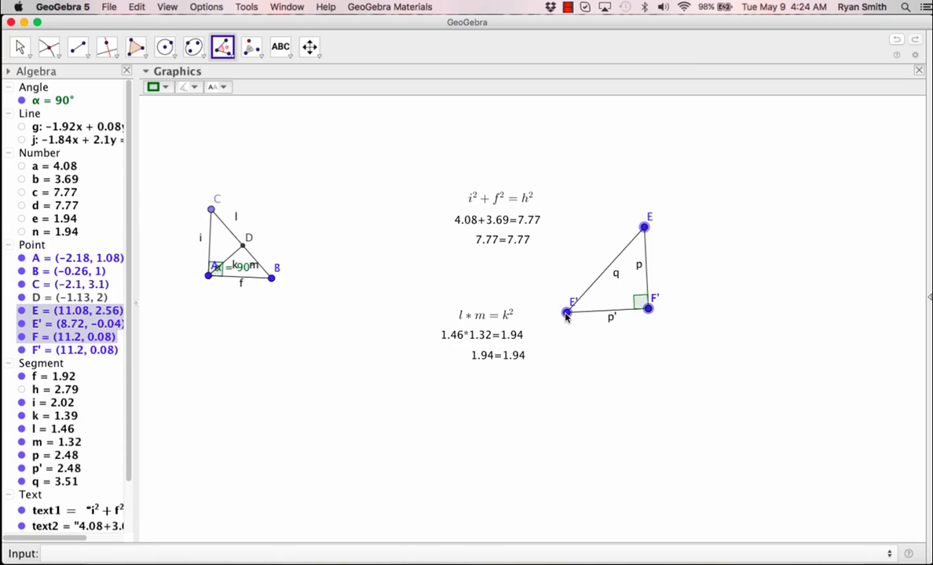
{"action": "left_click", "coordinate": [567, 312]}
{"action": "key", "text": "Escape"}
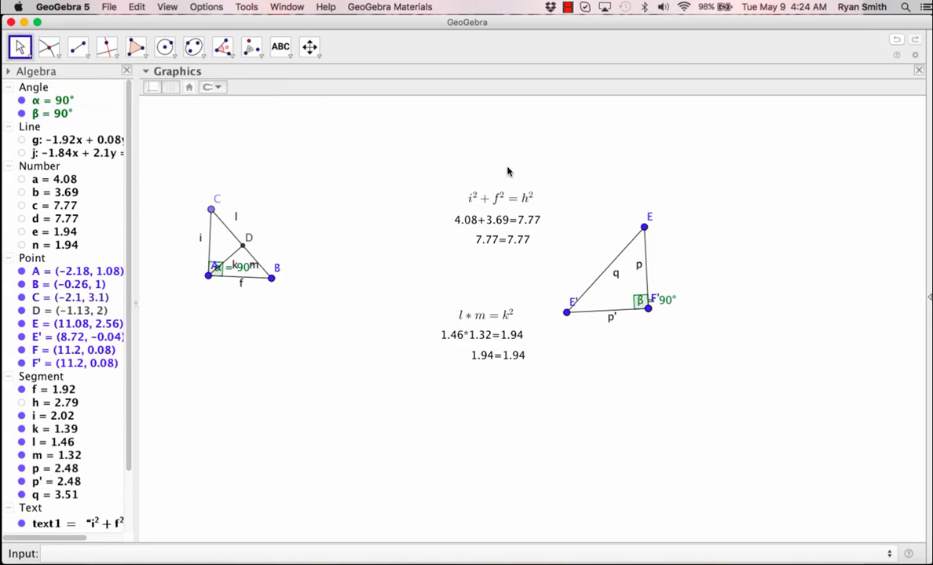
- Reshape the second triangle by moving E to about (14.62, 0.76) and F to about (10.92, -0.48), and select vertex C of the altitude triangle
{"action": "left_click_drag", "start_coordinate": [644, 228], "coordinate": [760, 286]}
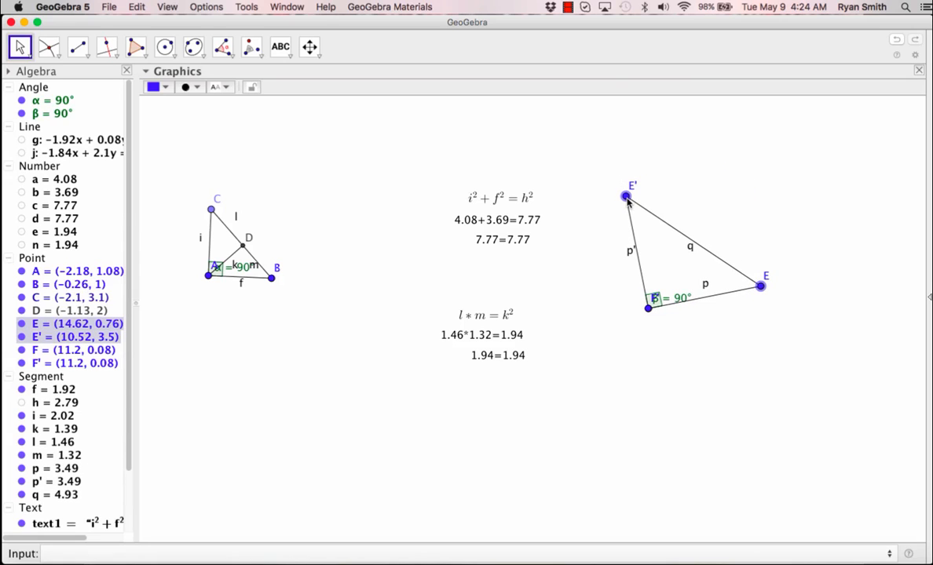
{"action": "mouse_move", "coordinate": [649, 318]}
{"action": "left_mouse_down"}
{"action": "mouse_move", "coordinate": [699, 347]}
{"action": "mouse_move", "coordinate": [640, 331]}
{"action": "left_mouse_up"}
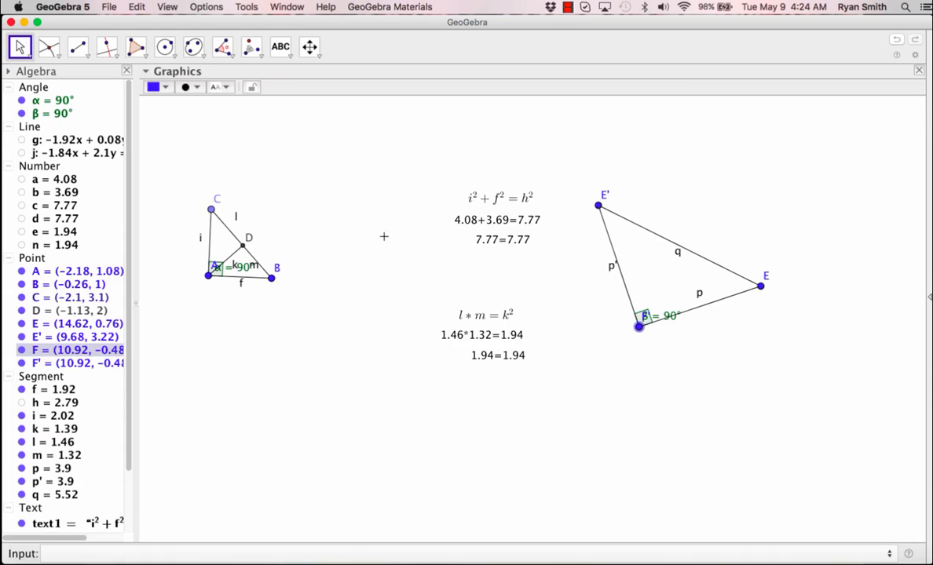
{"action": "left_click", "coordinate": [209, 210]}
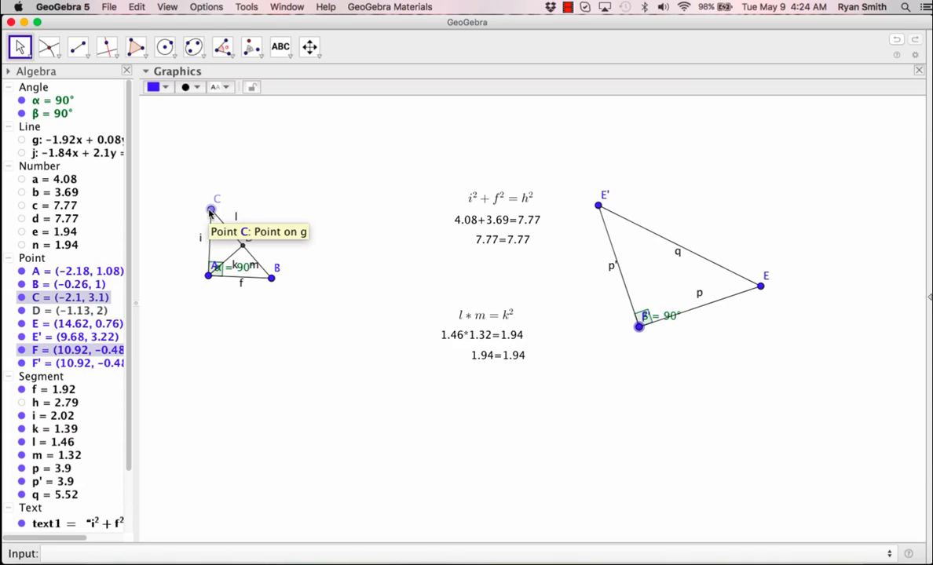